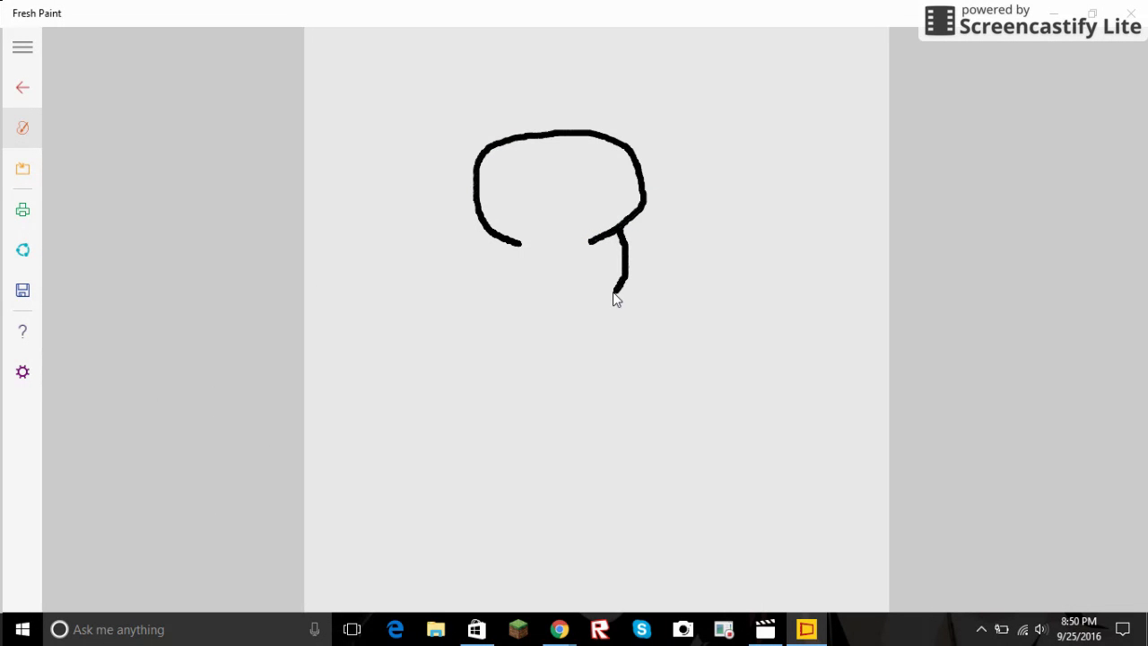
Step: Undo all strokes of the rough head sketch until the canvas is blank
mouse_move(197, 367)
mouse_down()
mouse_move(1051, 86)
mouse_move(820, 128)
mouse_move(671, 249)
mouse_move(709, 232)
mouse_up()
key(ctrl+z)
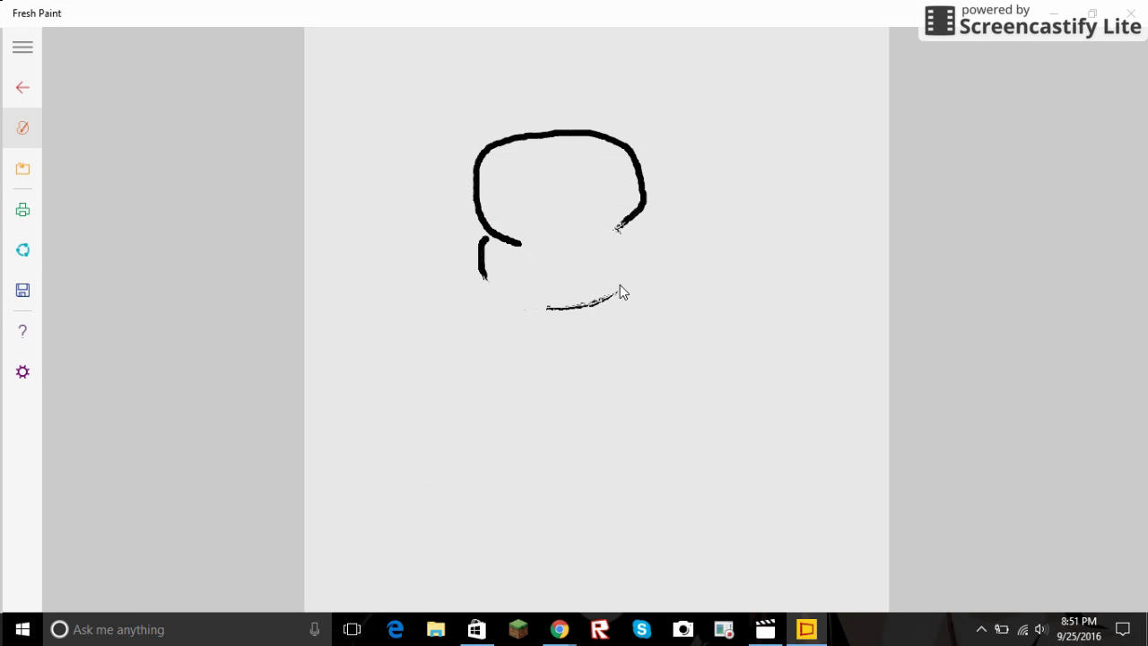
key(ctrl+z)
key(ctrl+z)
key(ctrl+z)
key(ctrl+z)
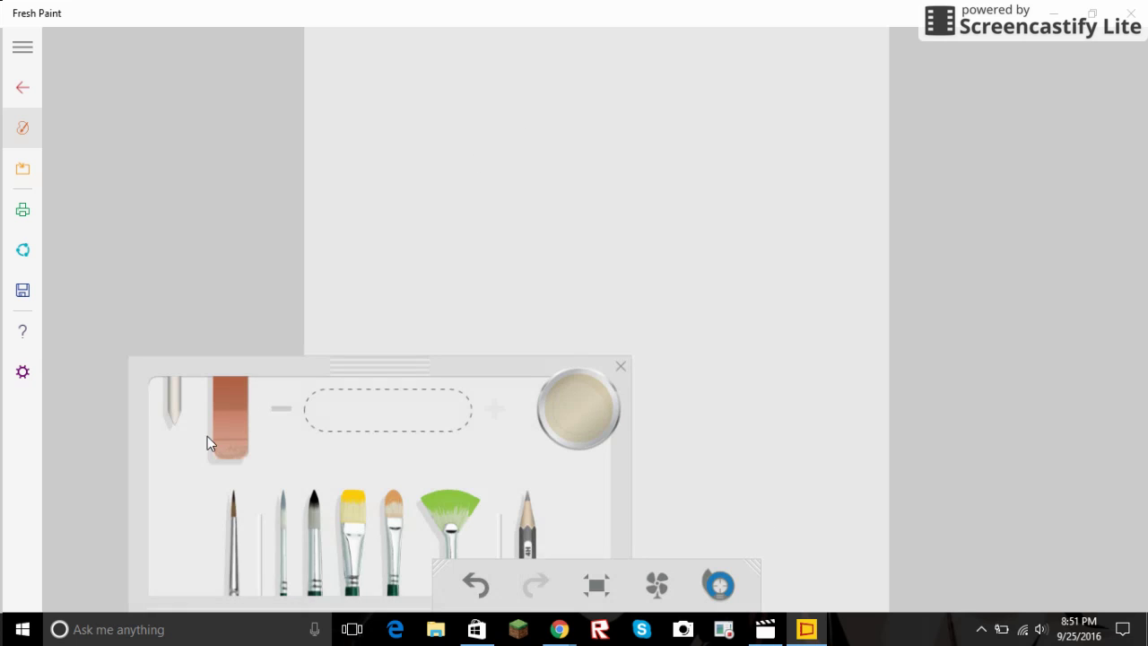
Step: Paint the skull's outline with a rounded jaw and a filled grinning mouth in black, using the medium round brush
drag(410, 371, 284, 300)
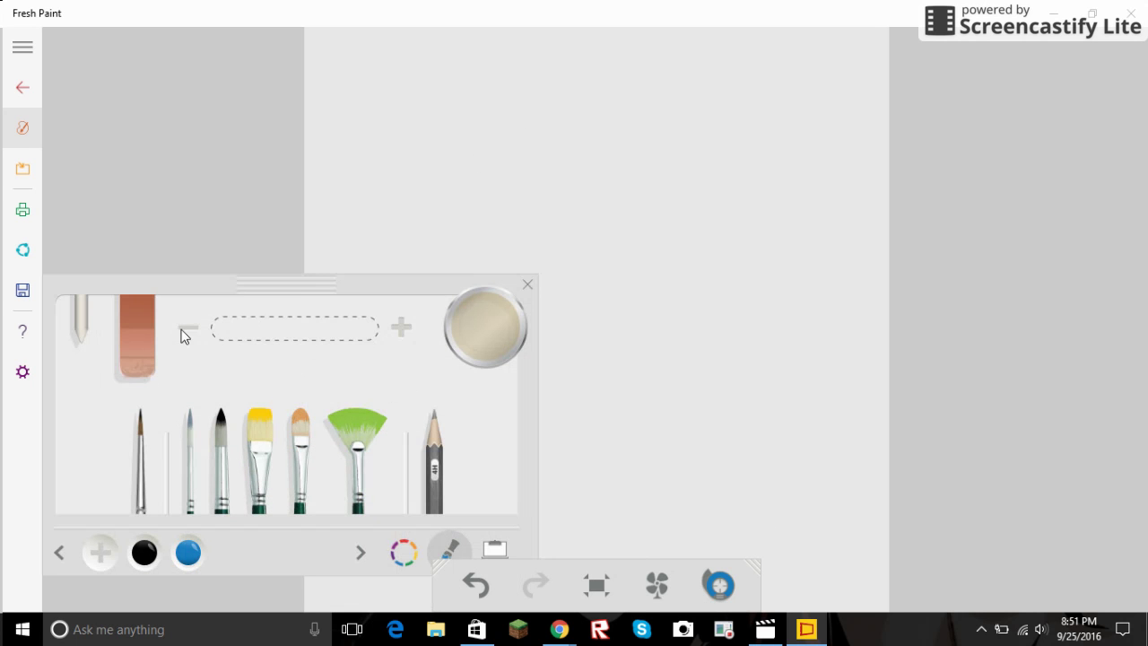
click(225, 433)
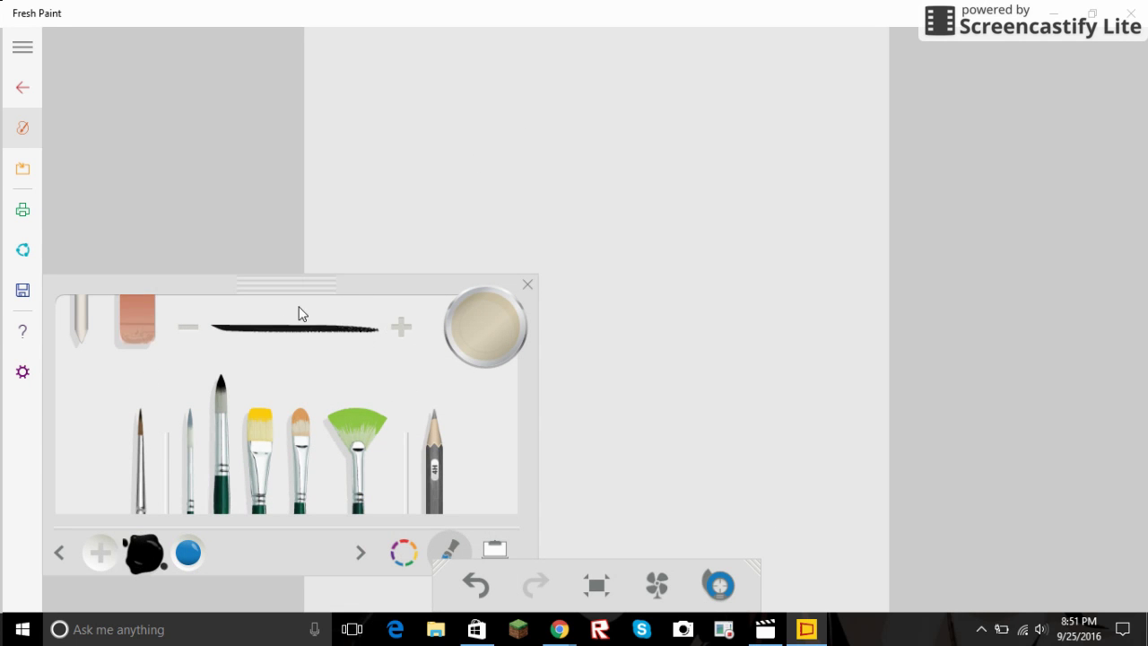
drag(305, 288, 117, 396)
mouse_move(662, 221)
mouse_down()
mouse_move(617, 189)
mouse_move(582, 189)
mouse_move(553, 221)
mouse_move(553, 235)
mouse_move(590, 251)
mouse_move(552, 238)
mouse_move(590, 263)
mouse_up()
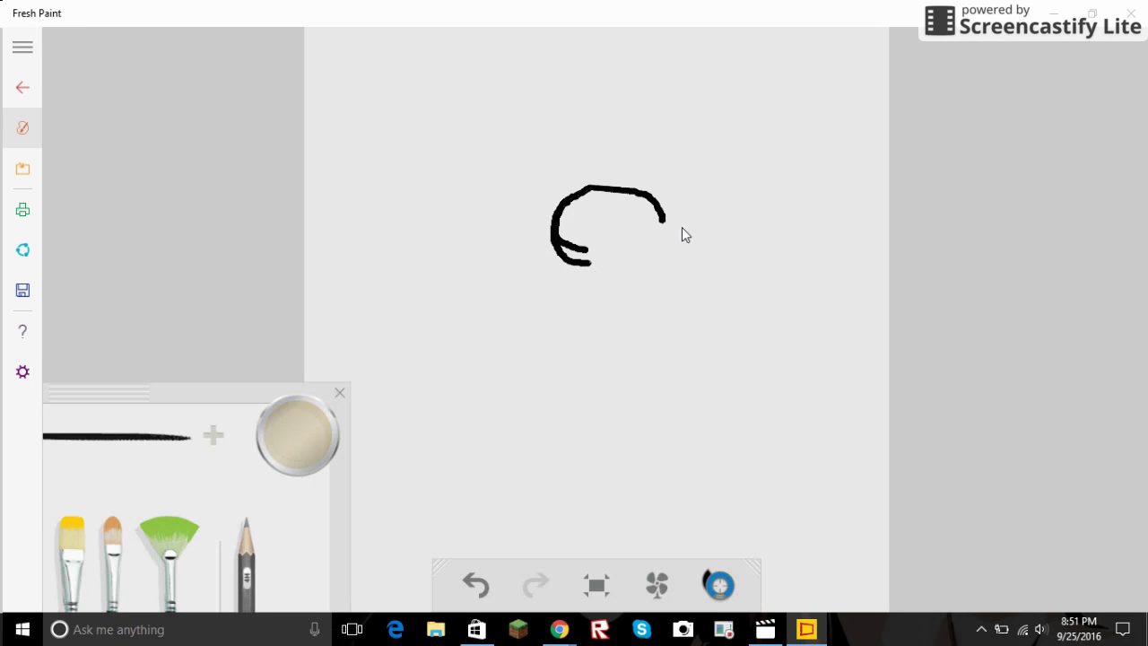
mouse_move(665, 224)
mouse_down()
mouse_move(654, 259)
mouse_move(624, 266)
mouse_move(651, 293)
mouse_move(602, 313)
mouse_move(548, 274)
mouse_move(557, 260)
mouse_move(559, 297)
mouse_move(607, 307)
mouse_move(609, 288)
mouse_move(641, 278)
mouse_move(615, 300)
mouse_move(581, 286)
mouse_move(596, 299)
mouse_move(633, 289)
mouse_move(587, 292)
mouse_move(619, 279)
mouse_up()
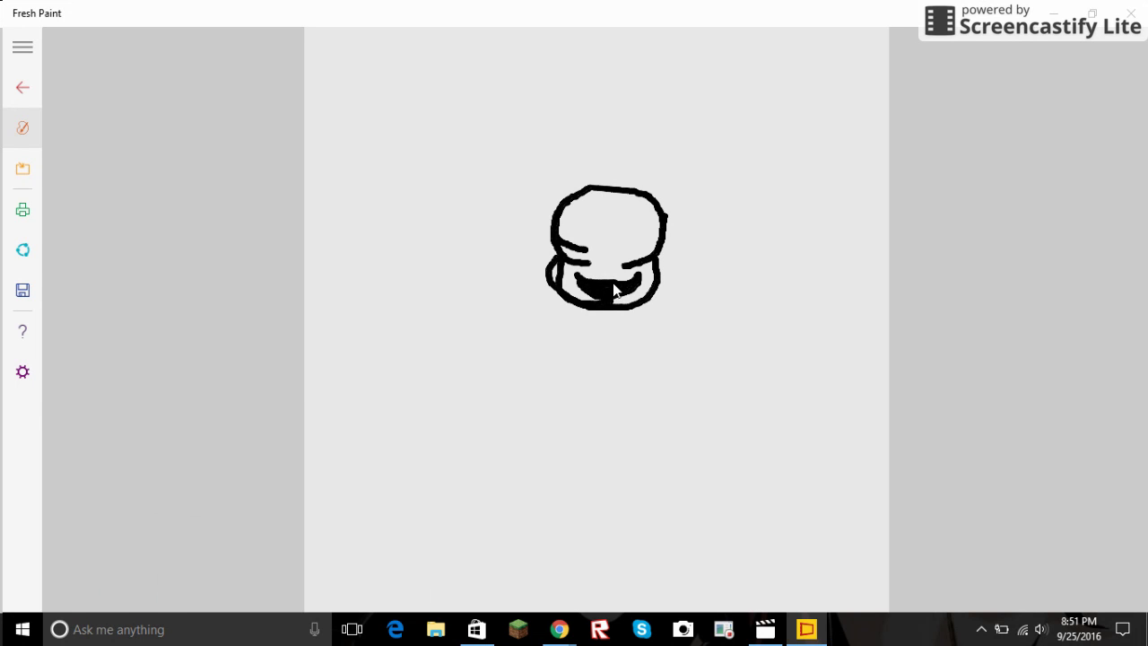
Step: Erase the extra line inside the skull's left cheek and repaint the damaged left outline in black
drag(217, 401, 471, 235)
click(222, 272)
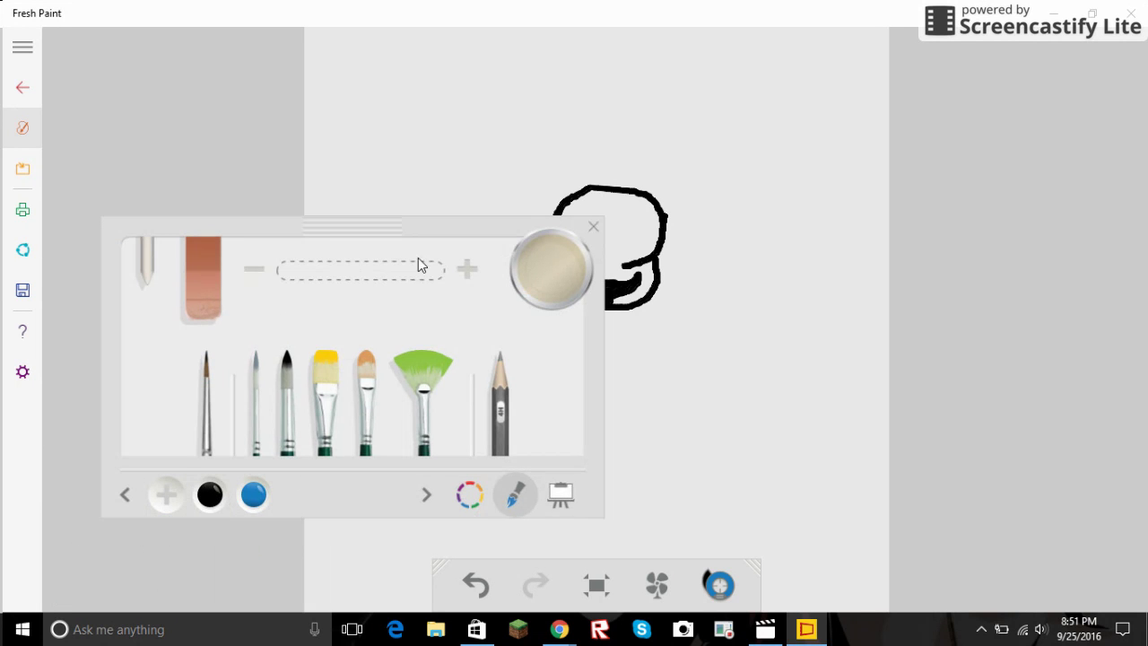
mouse_move(594, 260)
mouse_down()
mouse_move(559, 236)
mouse_move(582, 255)
mouse_up()
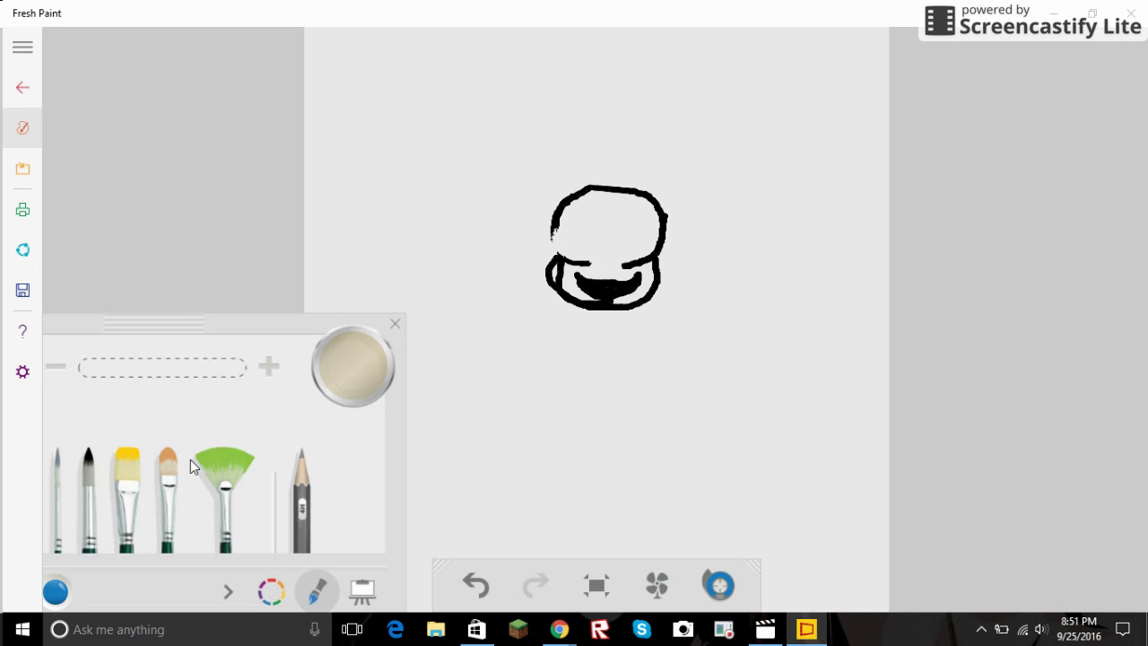
click(88, 485)
mouse_move(565, 264)
mouse_down()
mouse_move(558, 208)
mouse_move(551, 228)
mouse_move(566, 263)
mouse_move(542, 276)
mouse_up()
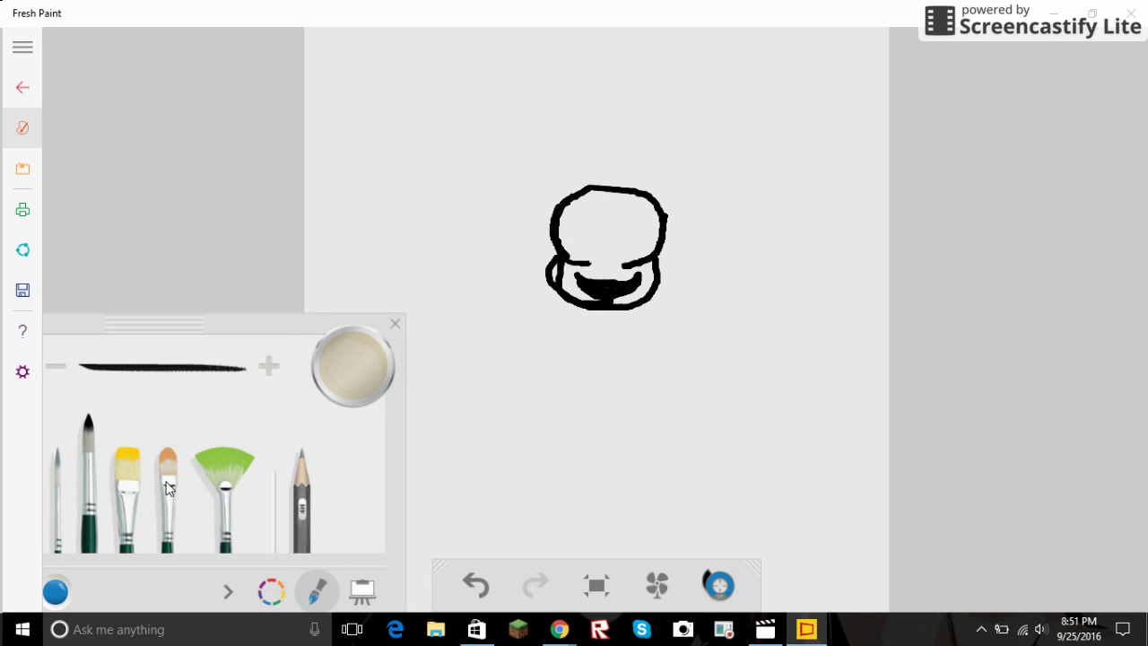
Step: Erase the bump outside the jaw's left side and repaint the jaw's left edge in black
drag(131, 335, 234, 284)
click(124, 305)
drag(320, 284, 185, 292)
mouse_move(547, 269)
mouse_down()
mouse_move(543, 293)
mouse_move(542, 272)
mouse_up()
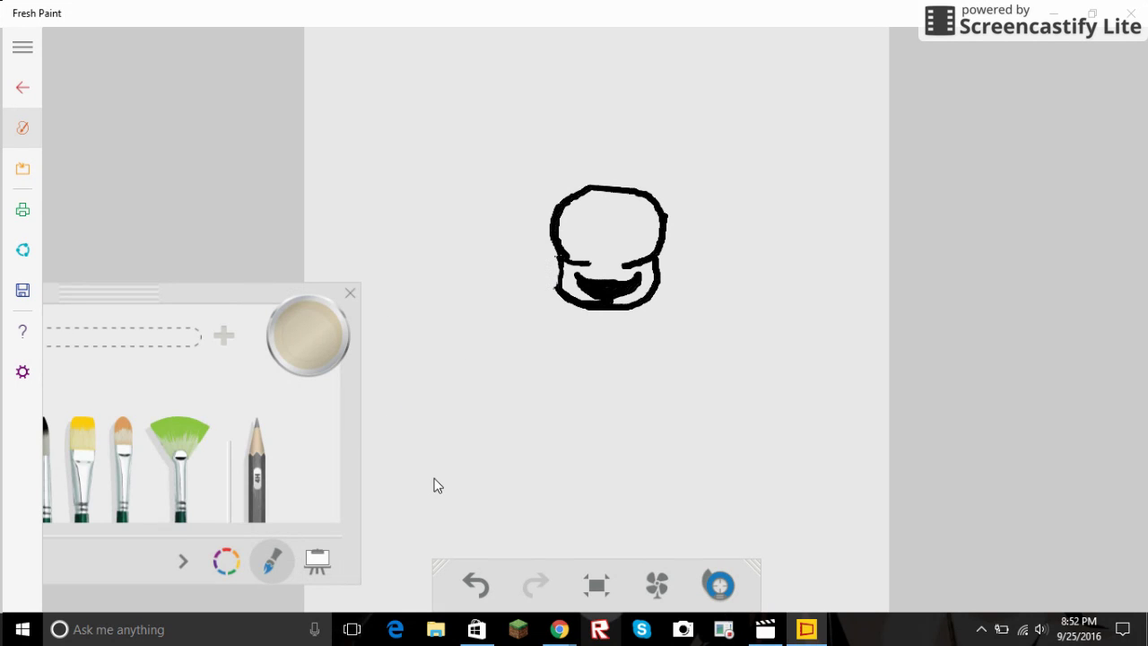
drag(137, 307, 286, 271)
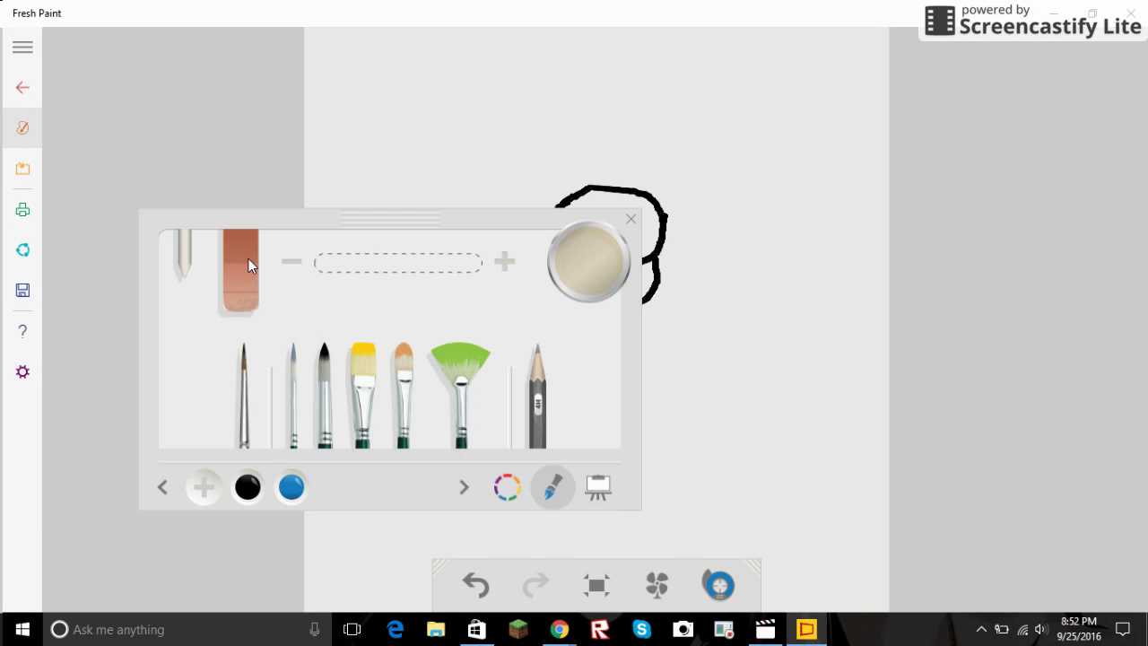
click(323, 381)
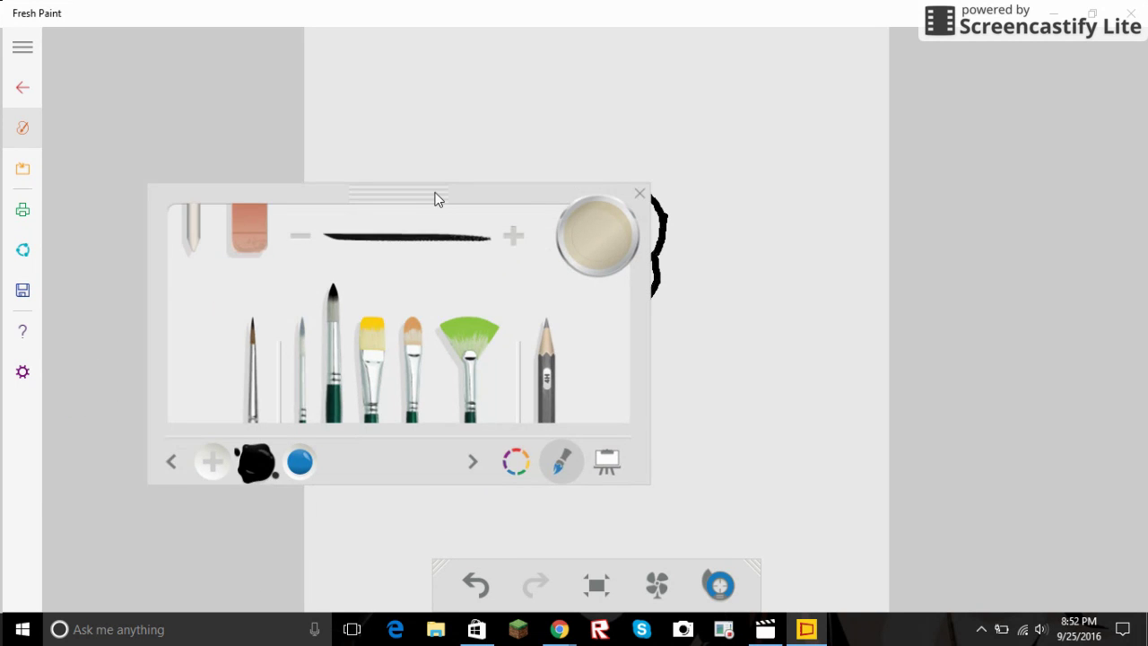
drag(437, 198, 266, 275)
mouse_move(557, 284)
mouse_down()
mouse_move(546, 272)
mouse_move(560, 287)
mouse_move(548, 262)
mouse_move(551, 287)
mouse_move(565, 287)
mouse_move(557, 265)
mouse_up()
click(76, 309)
Step: Paint two round eye sockets and two nostril dots in black, and fill the left socket solid black
click(156, 429)
mouse_move(599, 208)
mouse_down()
mouse_move(564, 235)
mouse_move(576, 251)
mouse_move(606, 247)
mouse_move(600, 209)
mouse_move(638, 212)
mouse_move(615, 244)
mouse_move(655, 235)
mouse_move(647, 221)
mouse_up()
click(599, 254)
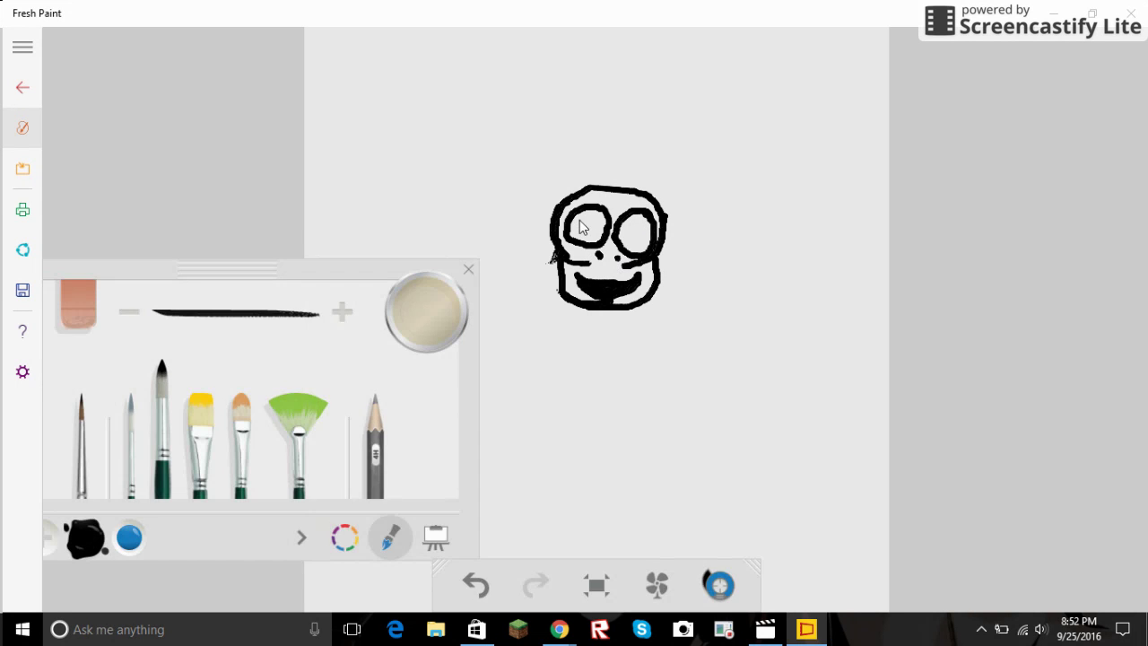
mouse_move(600, 214)
mouse_down()
mouse_move(579, 244)
mouse_move(600, 220)
mouse_move(606, 248)
mouse_move(571, 236)
mouse_move(597, 232)
mouse_move(583, 235)
mouse_move(594, 226)
mouse_move(576, 220)
mouse_move(588, 225)
mouse_up()
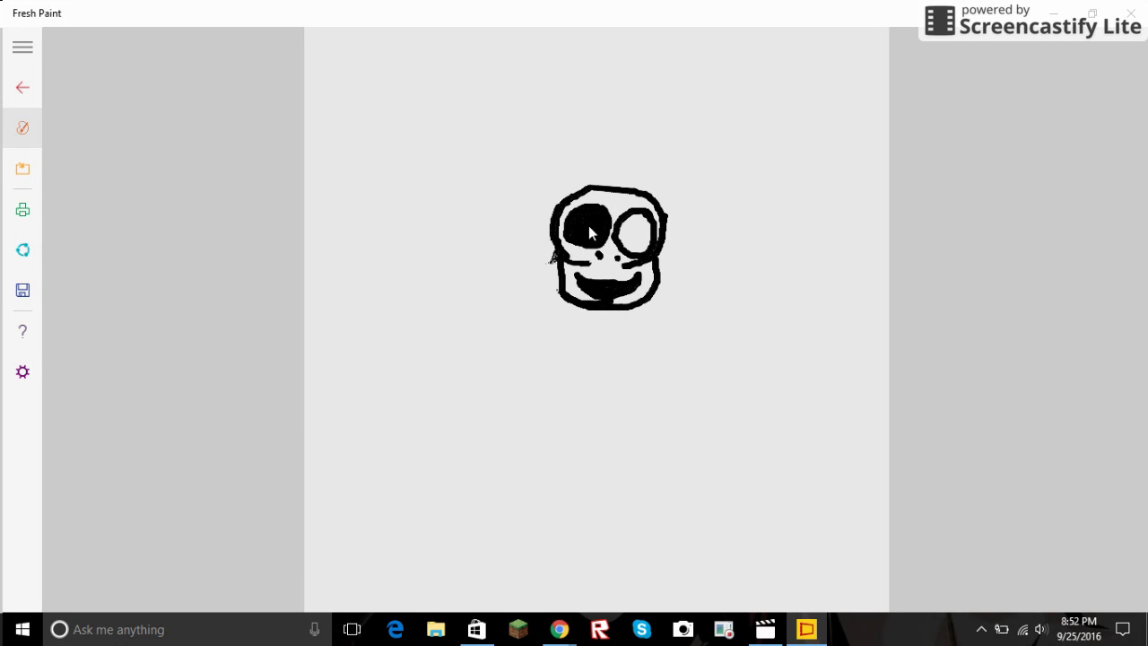
Step: Dab a blue pupil in the right eye socket and fill the whole socket with black
click(129, 537)
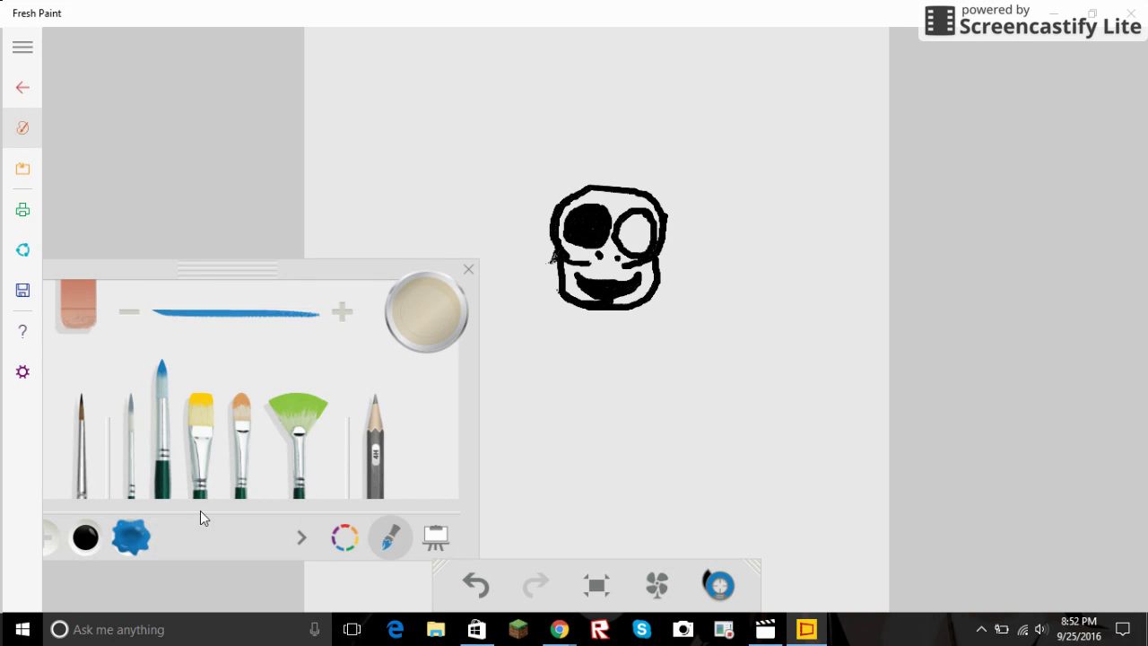
drag(631, 239, 638, 240)
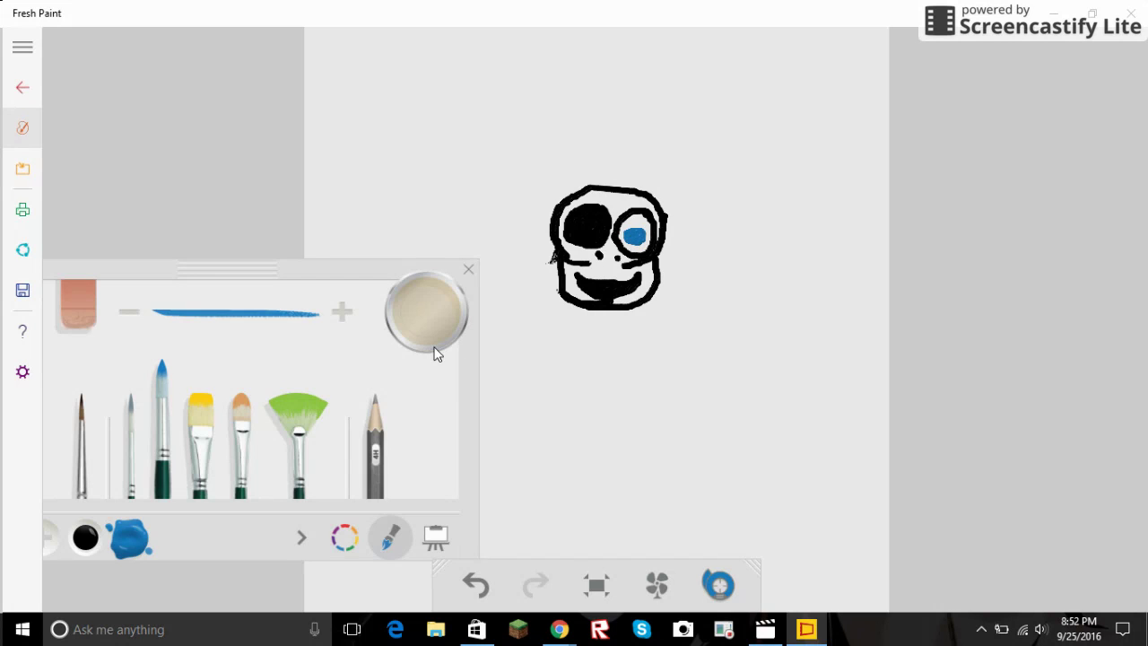
click(85, 537)
mouse_move(632, 238)
mouse_down()
mouse_move(649, 230)
mouse_move(642, 259)
mouse_move(625, 249)
mouse_move(633, 244)
mouse_up()
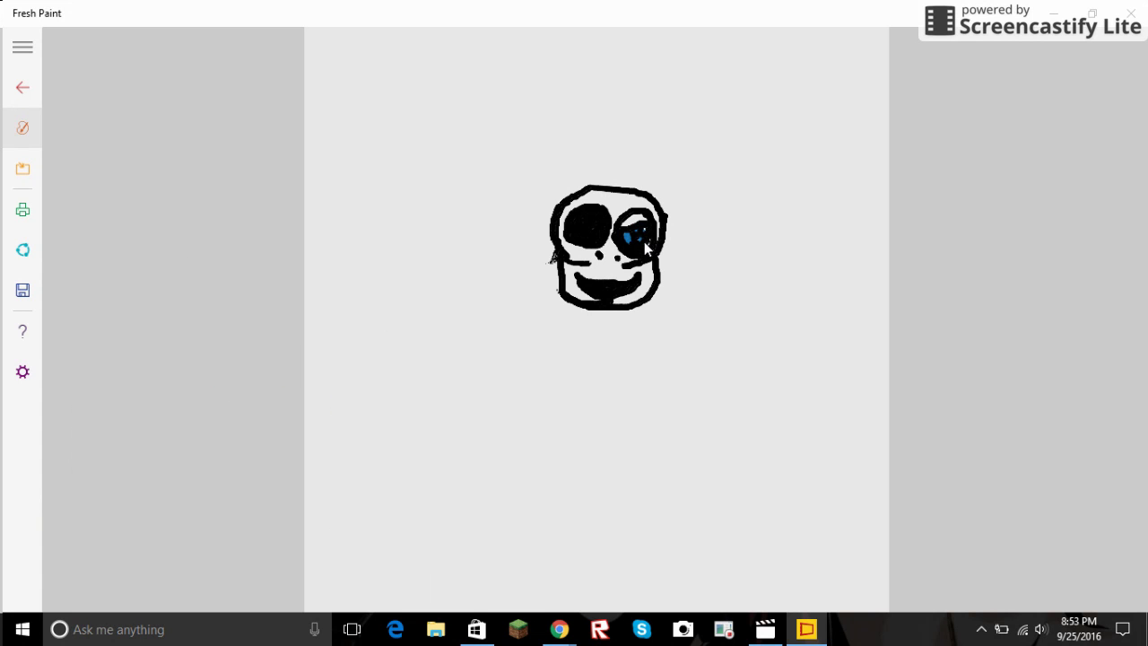
mouse_move(626, 239)
mouse_down()
mouse_move(639, 242)
mouse_move(631, 234)
mouse_up()
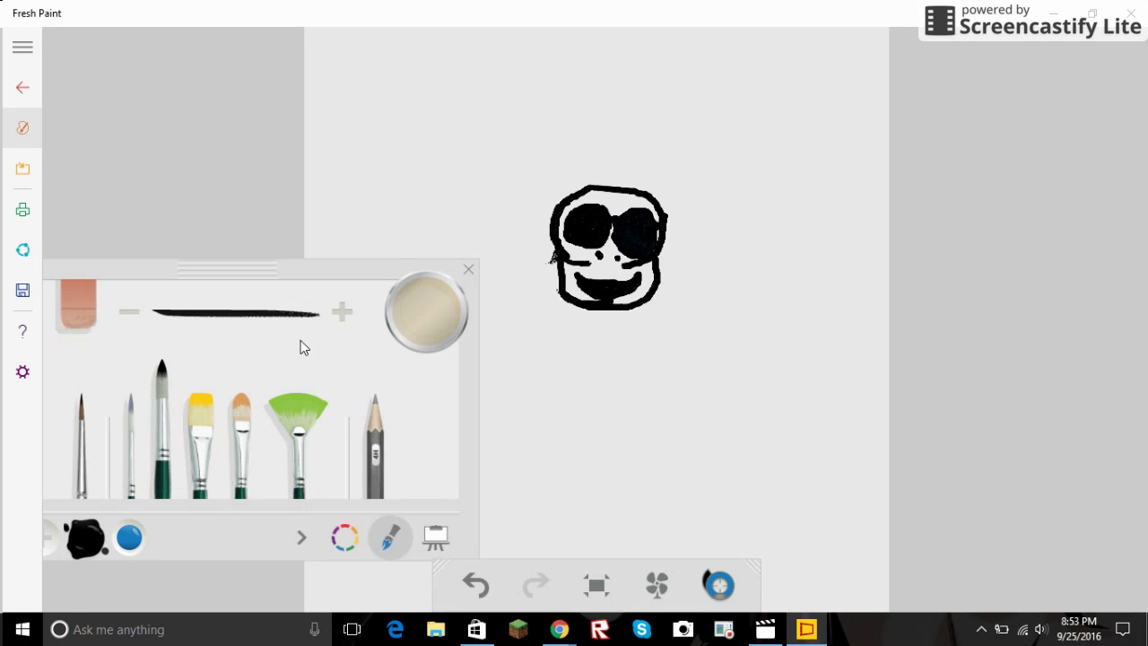
Step: Erase a round opening in the black fill of the right eye socket
click(90, 323)
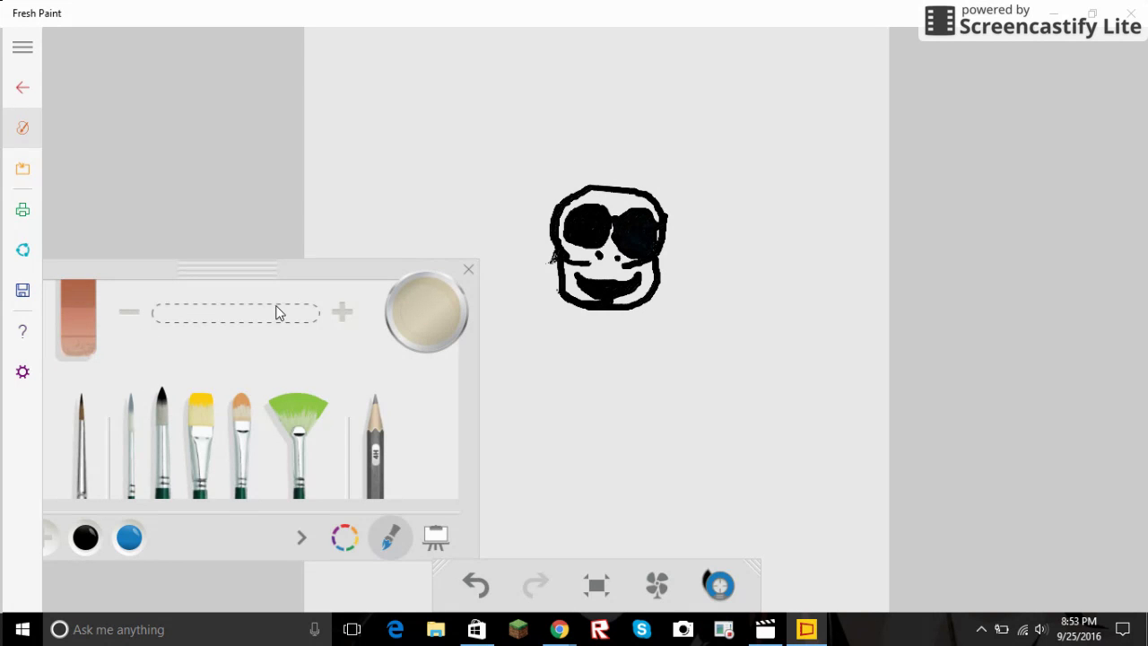
click(632, 230)
drag(634, 226, 640, 231)
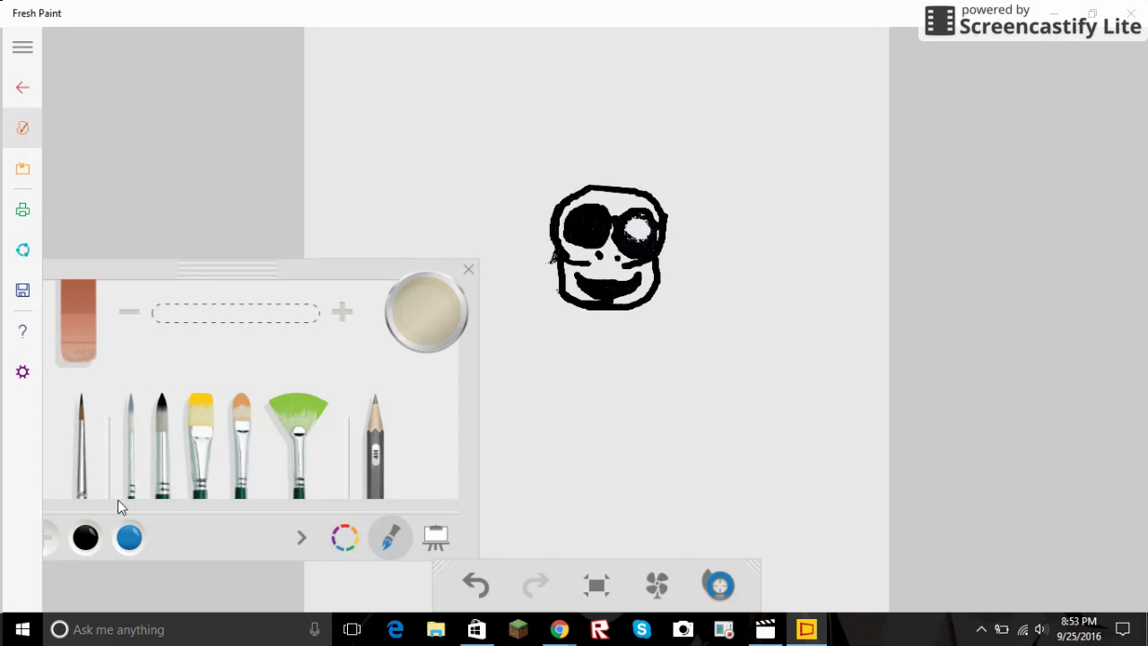
click(126, 538)
drag(644, 230, 633, 231)
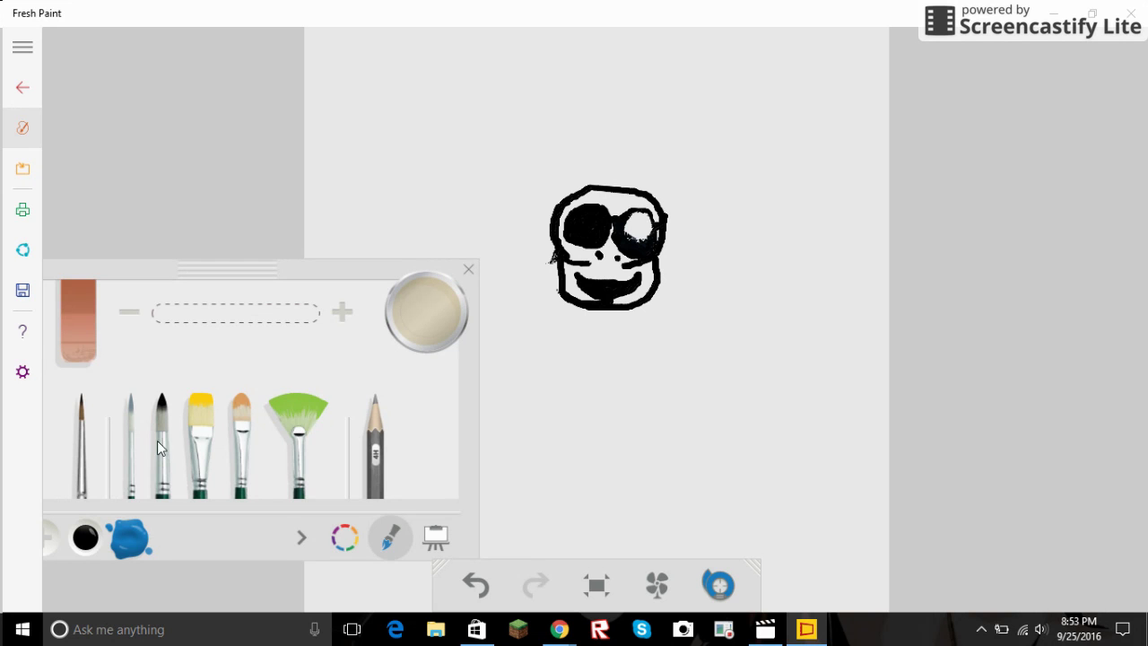
Step: Try to paint a black ring inside the right eye's opening, and erase it again
click(157, 441)
mouse_move(645, 224)
mouse_down()
mouse_move(632, 224)
mouse_move(629, 245)
mouse_move(647, 243)
mouse_up()
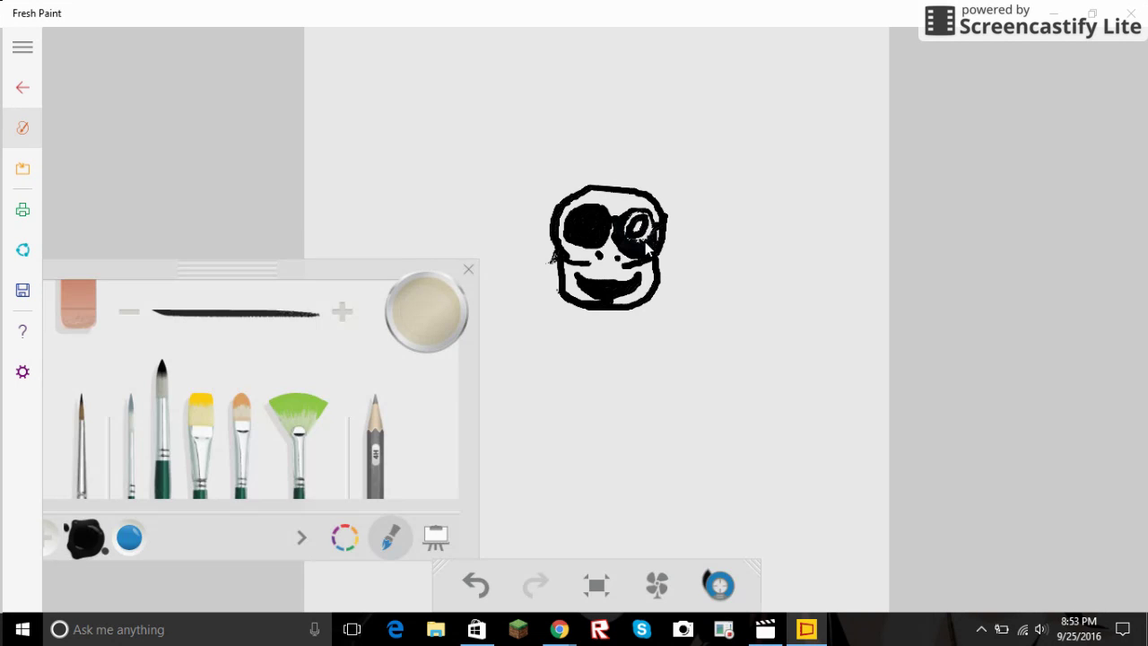
click(131, 537)
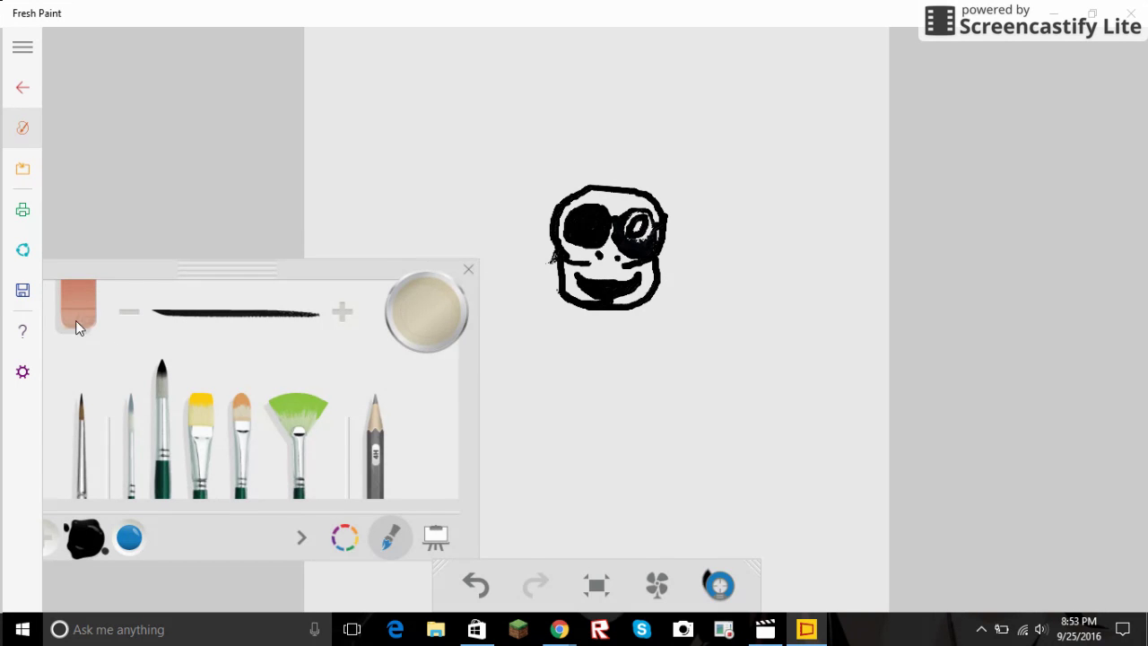
click(77, 323)
drag(638, 231, 630, 235)
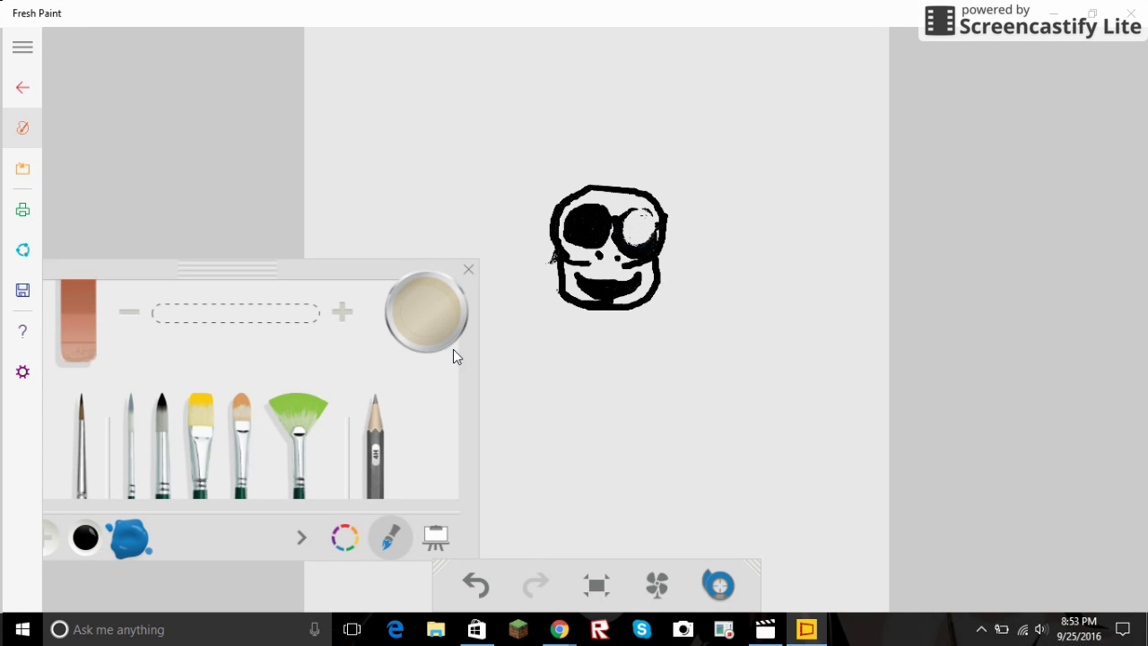
Step: Paint a blue oval ring in the right eye with the medium round brush and fill its centre with black
click(155, 433)
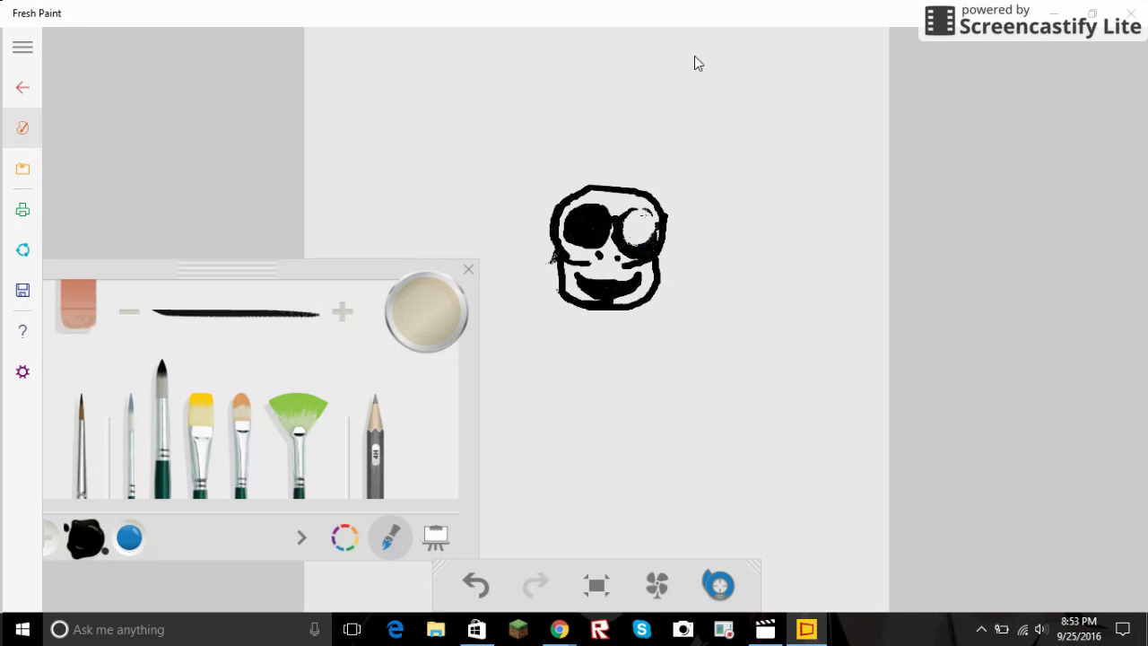
click(128, 538)
mouse_move(646, 221)
mouse_down()
mouse_move(630, 230)
mouse_move(640, 237)
mouse_move(642, 222)
mouse_up()
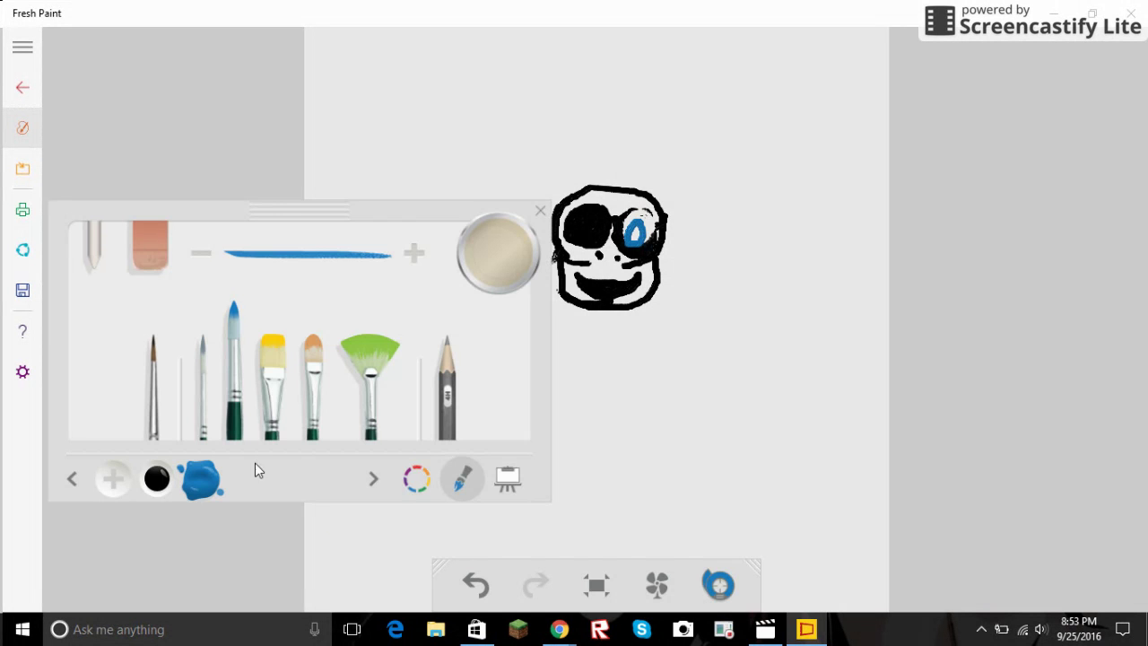
click(157, 478)
drag(635, 232, 638, 238)
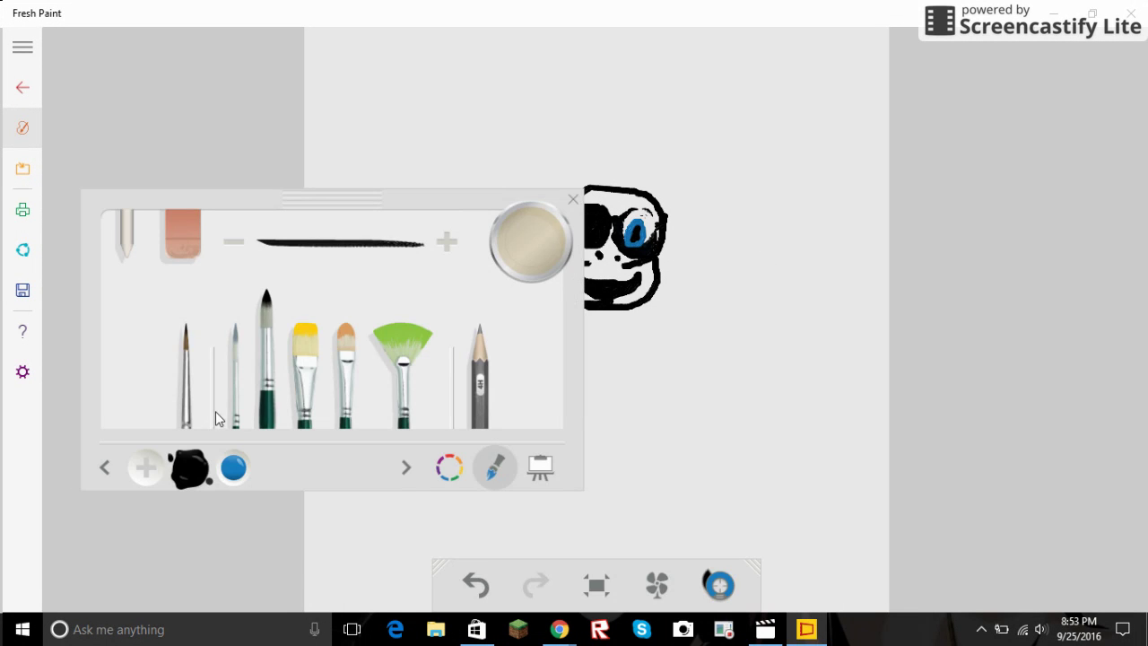
Step: Fill the remaining light gaps around the blue ring in the right eye socket with black
drag(493, 205, 461, 218)
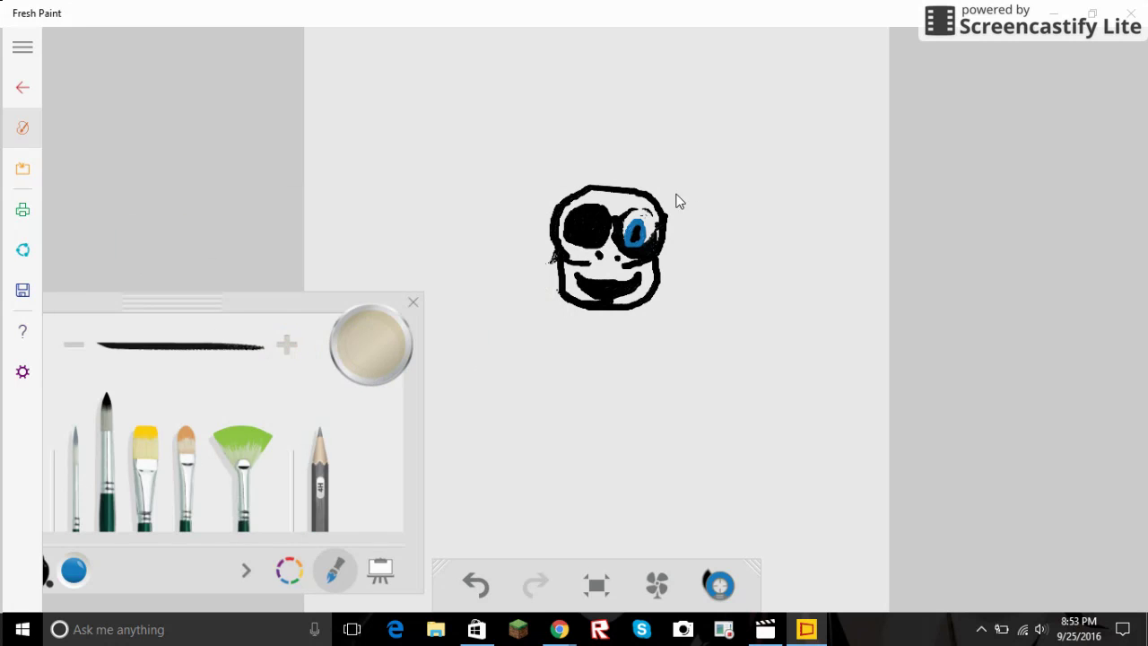
mouse_move(646, 212)
mouse_down()
mouse_move(660, 253)
mouse_move(644, 237)
mouse_up()
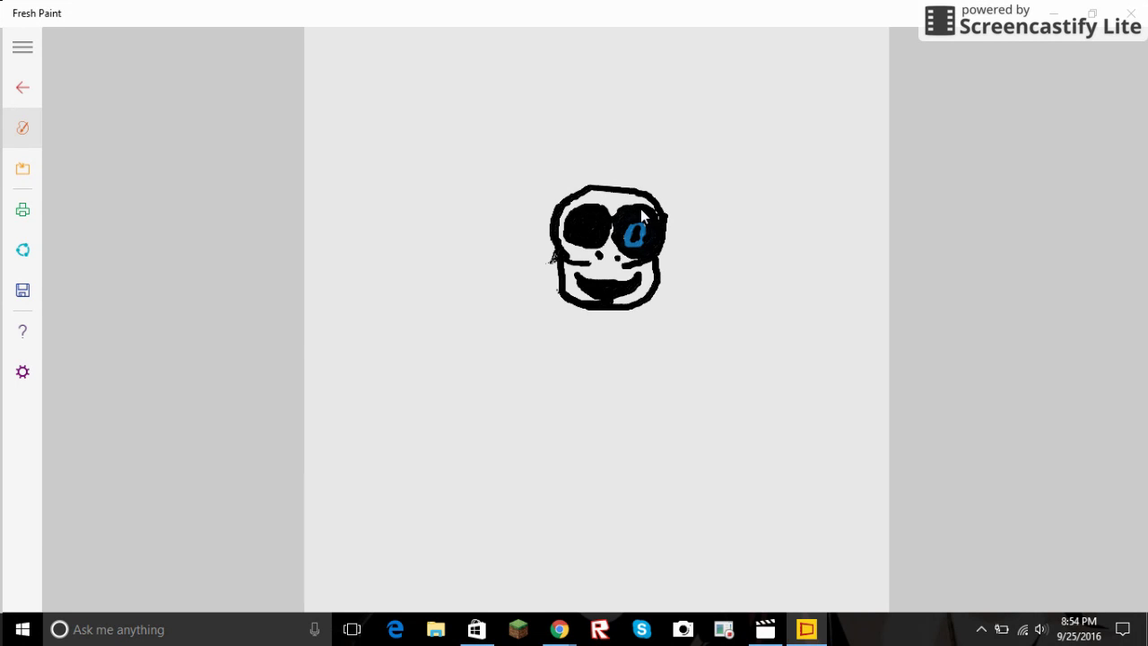
right_click(642, 213)
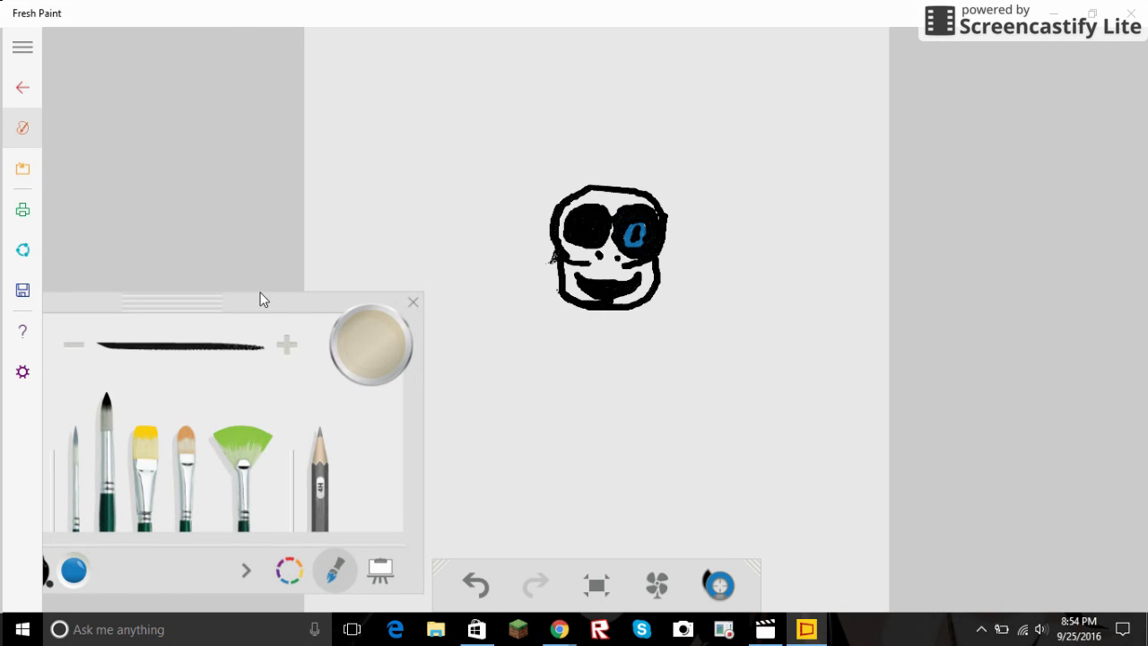
Step: Erase a narrow vertical strip from above the blue ring through the top of the skull's outline
drag(260, 299, 346, 219)
click(106, 269)
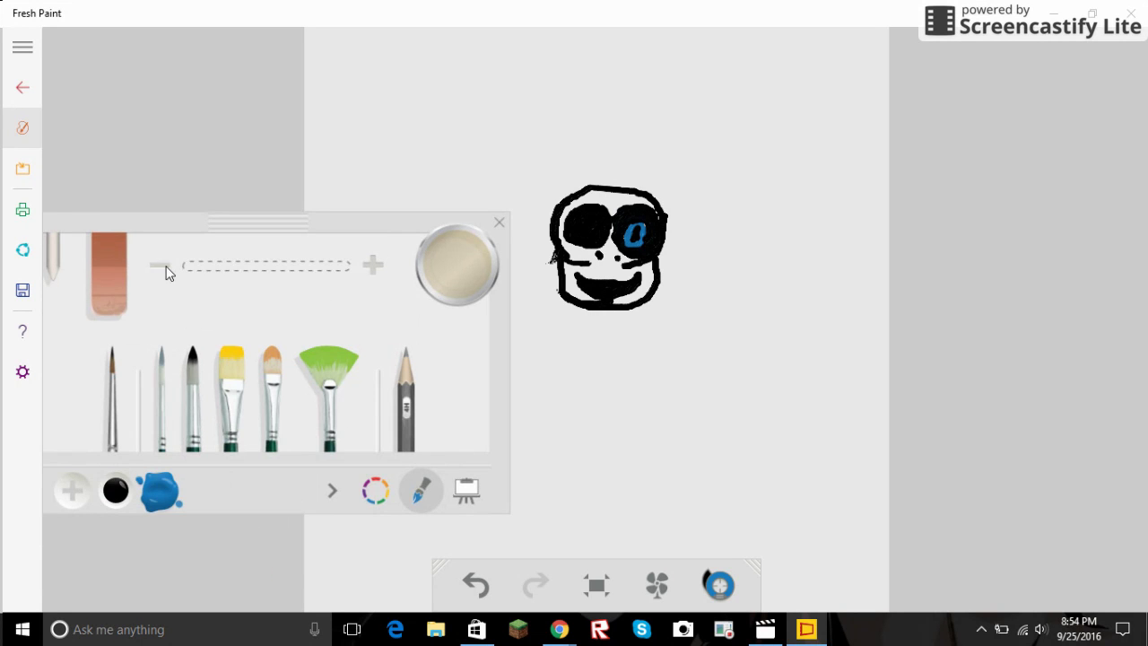
mouse_move(631, 220)
mouse_down()
mouse_move(634, 229)
mouse_move(638, 193)
mouse_up()
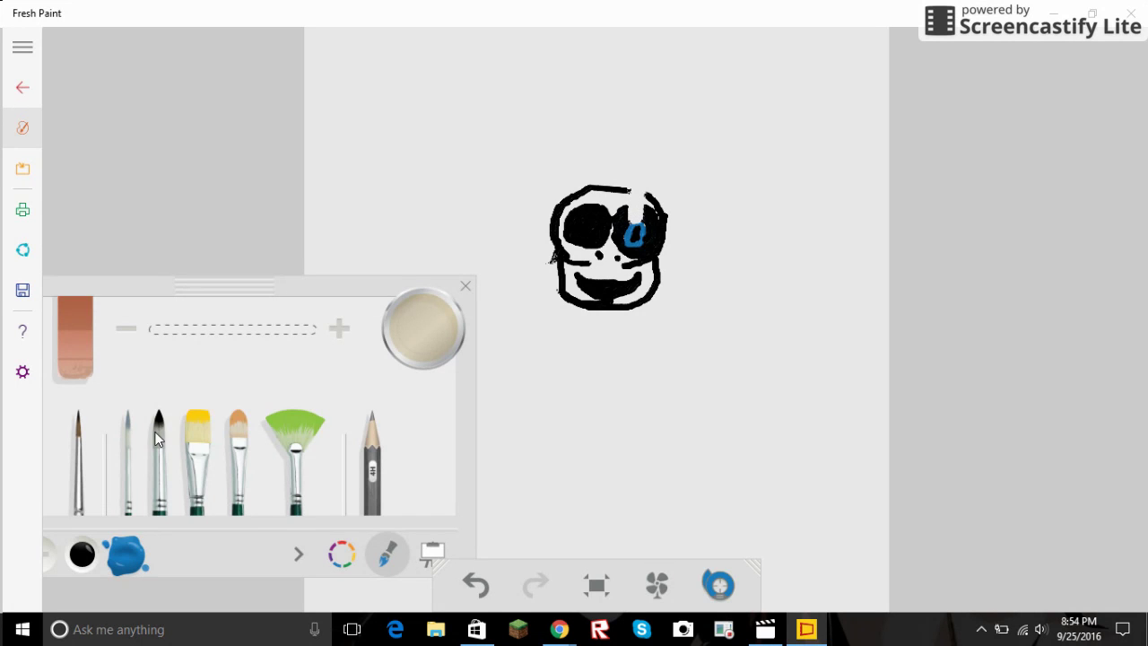
Step: Paint a wavy blue flame outline rising from the right eye with the thin round brush, and retouch the surrounding socket in black
click(125, 436)
click(125, 555)
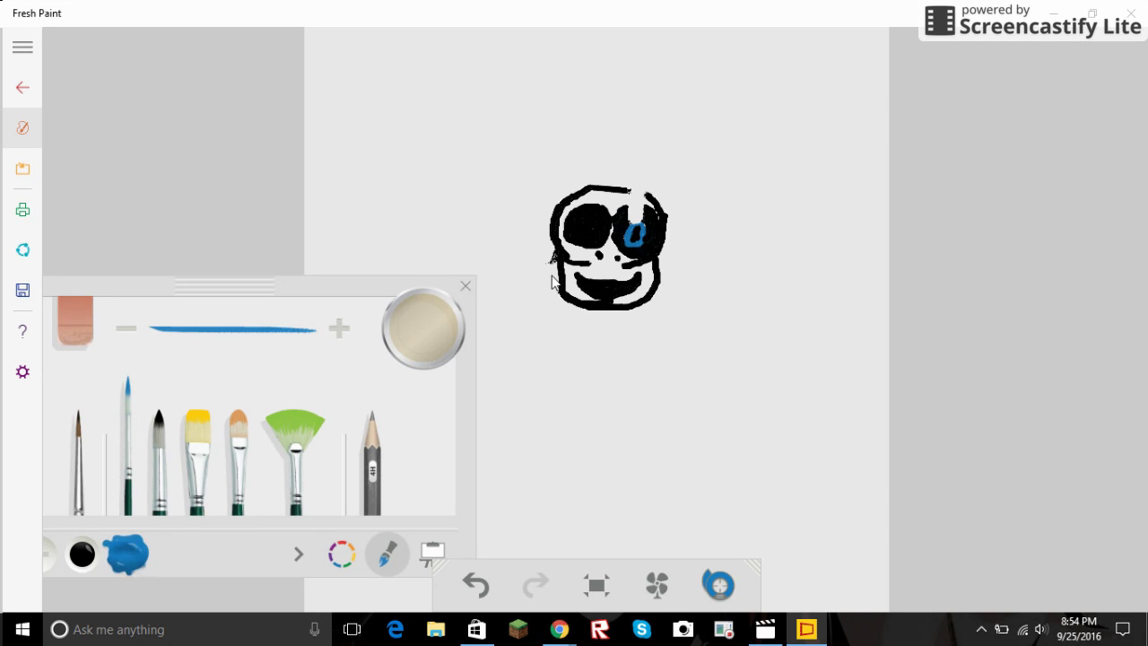
click(625, 215)
mouse_move(626, 215)
mouse_down()
mouse_move(654, 159)
mouse_move(626, 110)
mouse_move(669, 91)
mouse_move(651, 106)
mouse_move(677, 169)
mouse_move(642, 226)
mouse_up()
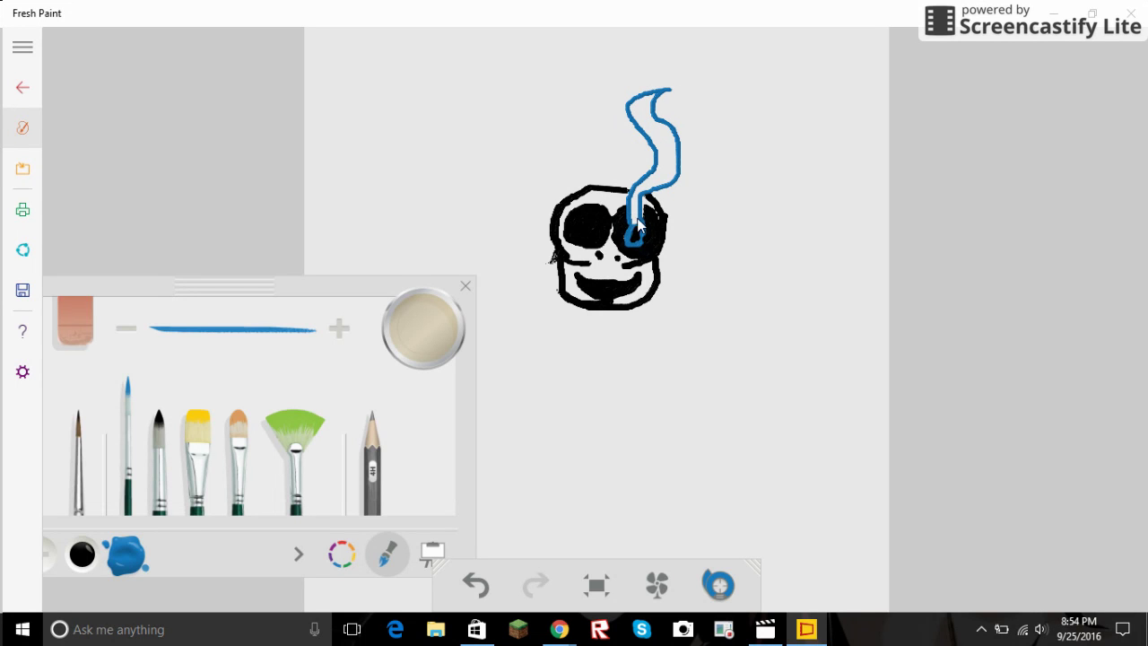
drag(633, 231, 639, 219)
click(162, 470)
mouse_move(647, 215)
mouse_down()
mouse_move(658, 221)
mouse_move(644, 243)
mouse_up()
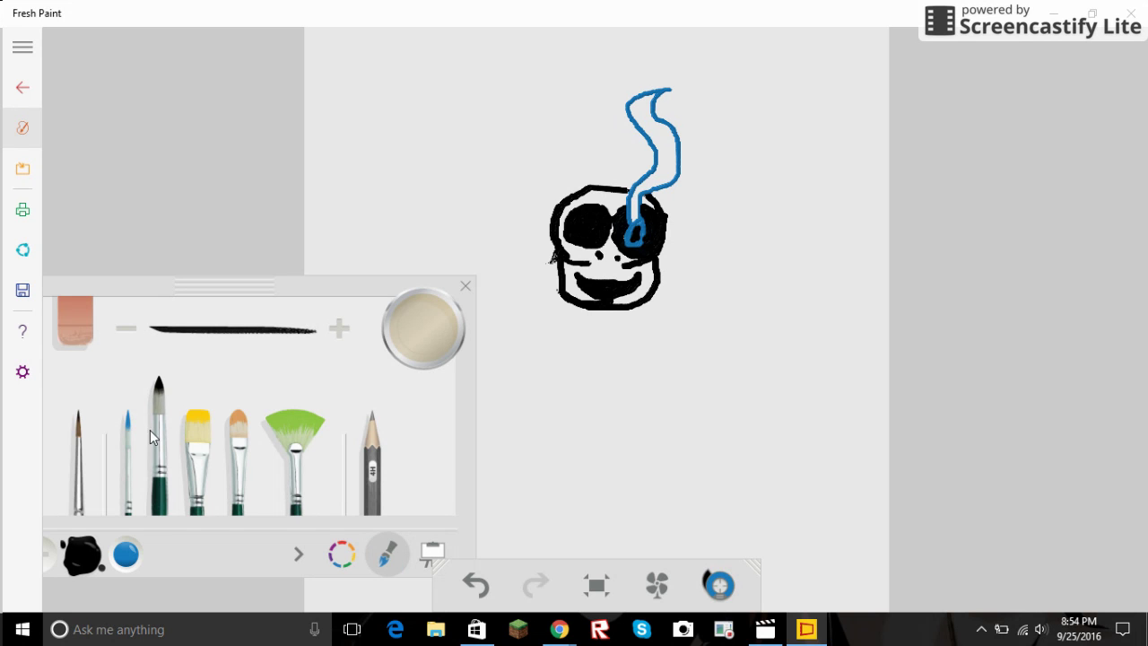
Step: Fill the flame outline above the right eye with solid blue using the medium round brush, and thicken its edges
click(123, 565)
click(631, 211)
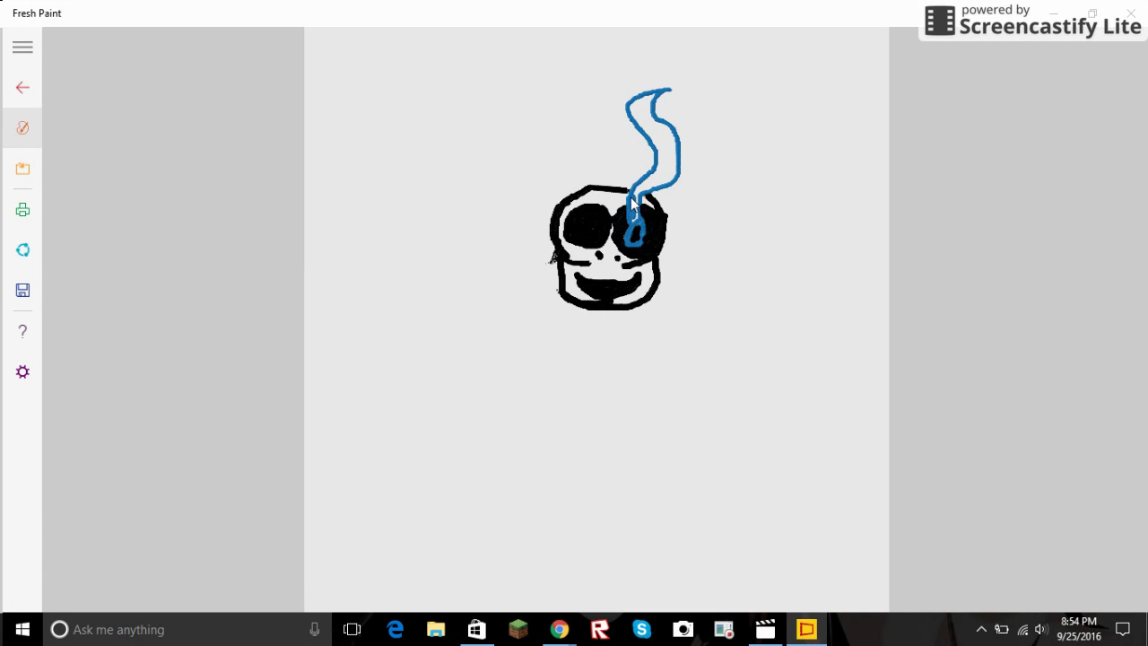
mouse_move(632, 217)
mouse_down()
mouse_move(669, 166)
mouse_move(673, 117)
mouse_up()
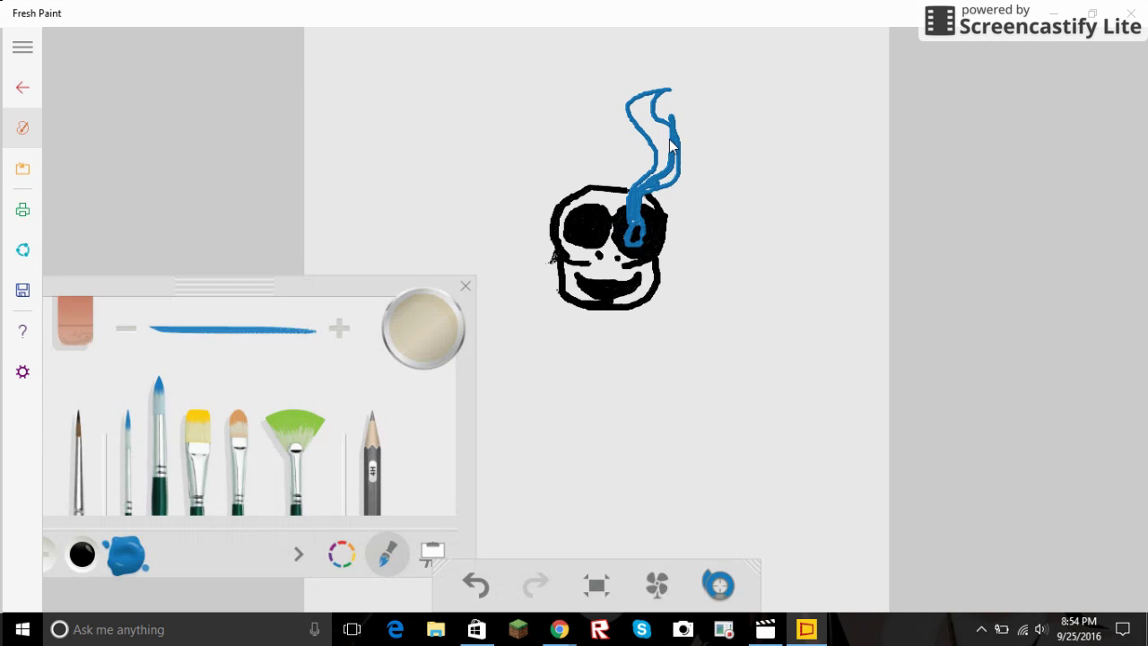
mouse_move(670, 163)
mouse_down()
mouse_move(648, 189)
mouse_move(664, 170)
mouse_move(639, 187)
mouse_move(660, 146)
mouse_move(633, 112)
mouse_move(653, 91)
mouse_move(634, 100)
mouse_move(651, 100)
mouse_move(635, 118)
mouse_move(662, 172)
mouse_move(627, 109)
mouse_move(644, 101)
mouse_move(640, 120)
mouse_move(668, 160)
mouse_move(673, 142)
mouse_move(629, 94)
mouse_move(666, 94)
mouse_move(638, 96)
mouse_move(658, 139)
mouse_move(650, 101)
mouse_move(664, 95)
mouse_move(639, 104)
mouse_move(643, 129)
mouse_move(657, 112)
mouse_move(678, 157)
mouse_up()
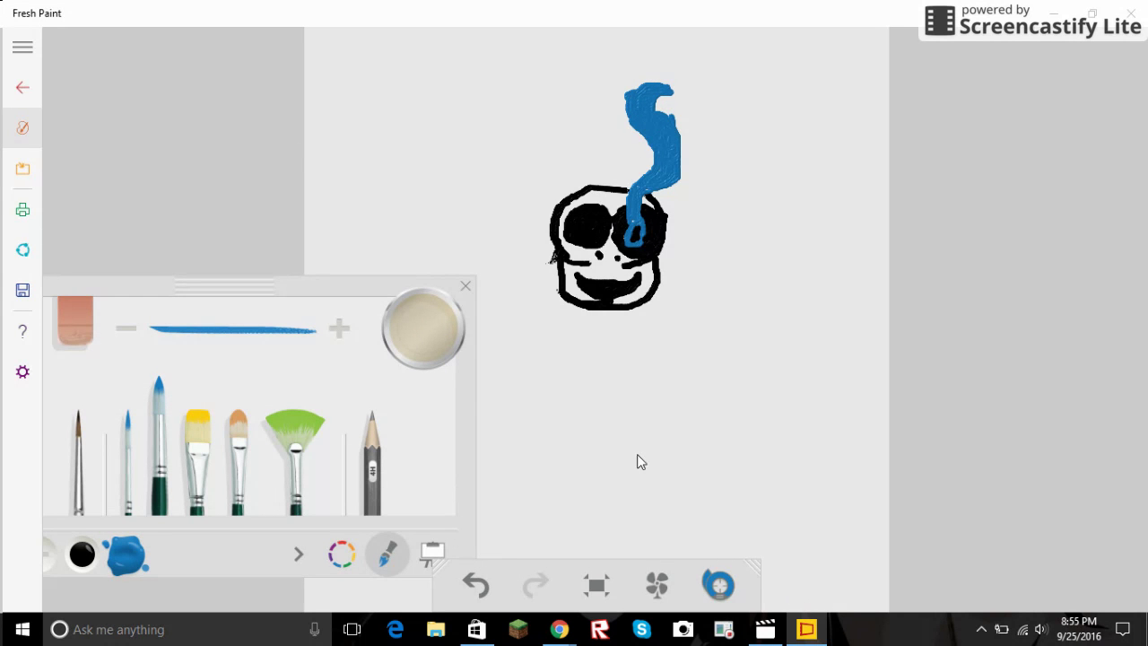
mouse_move(673, 143)
mouse_down()
mouse_move(673, 154)
mouse_move(688, 141)
mouse_move(673, 188)
mouse_up()
click(688, 139)
mouse_move(624, 121)
mouse_down()
mouse_move(649, 83)
mouse_move(645, 104)
mouse_move(651, 81)
mouse_move(669, 93)
mouse_move(619, 121)
mouse_move(657, 184)
mouse_up()
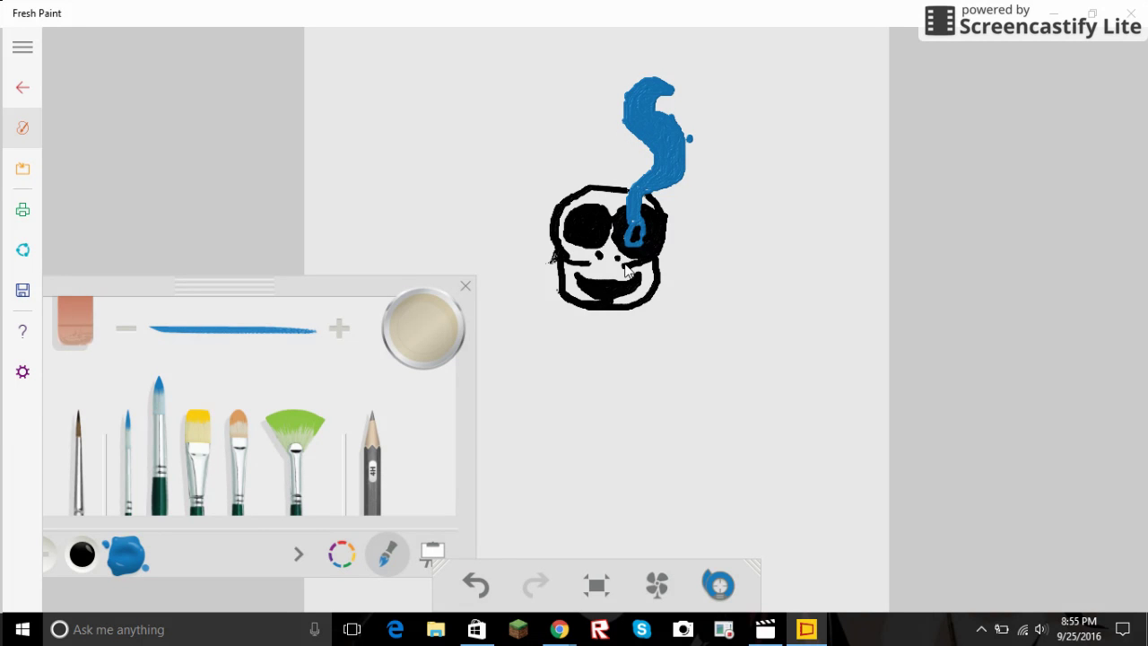
Step: Retouch the blue ring in the right eye with the thin round brush, separating it from the flame with a black gap
drag(631, 230, 637, 235)
click(128, 460)
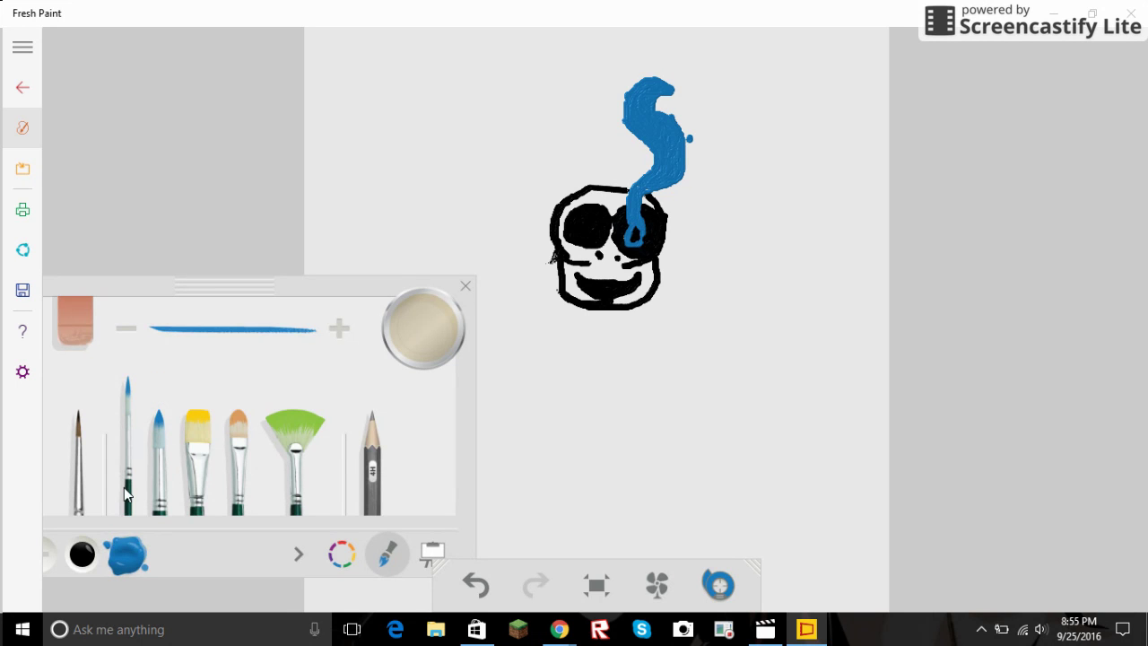
click(82, 553)
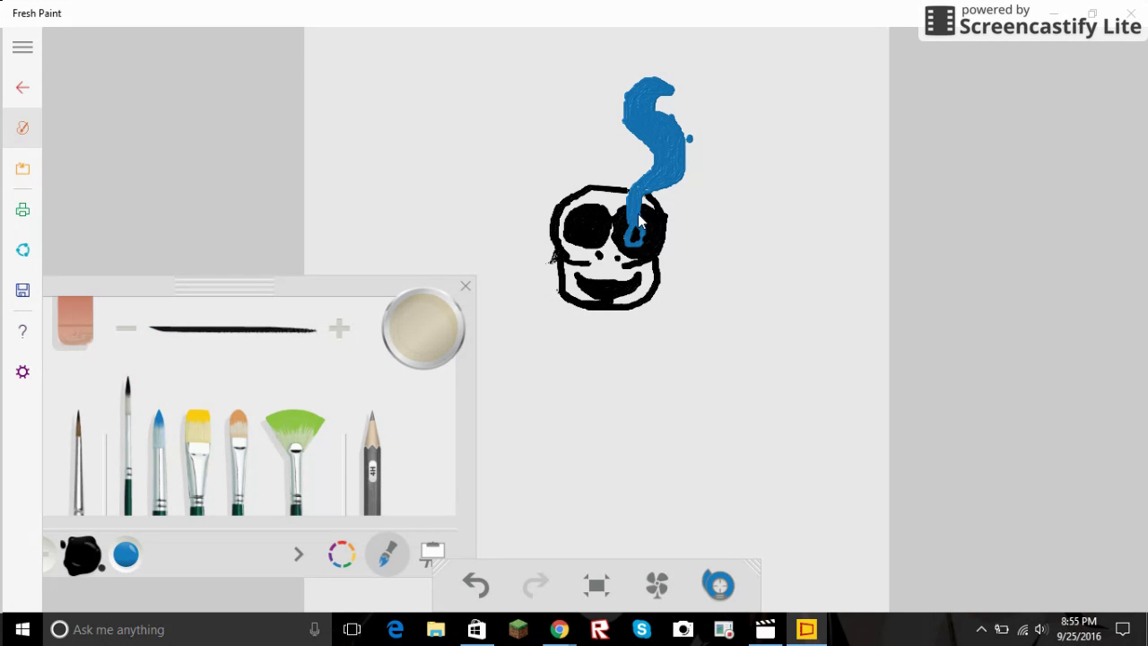
mouse_move(639, 220)
mouse_down()
mouse_move(626, 231)
mouse_move(640, 226)
mouse_up()
click(128, 549)
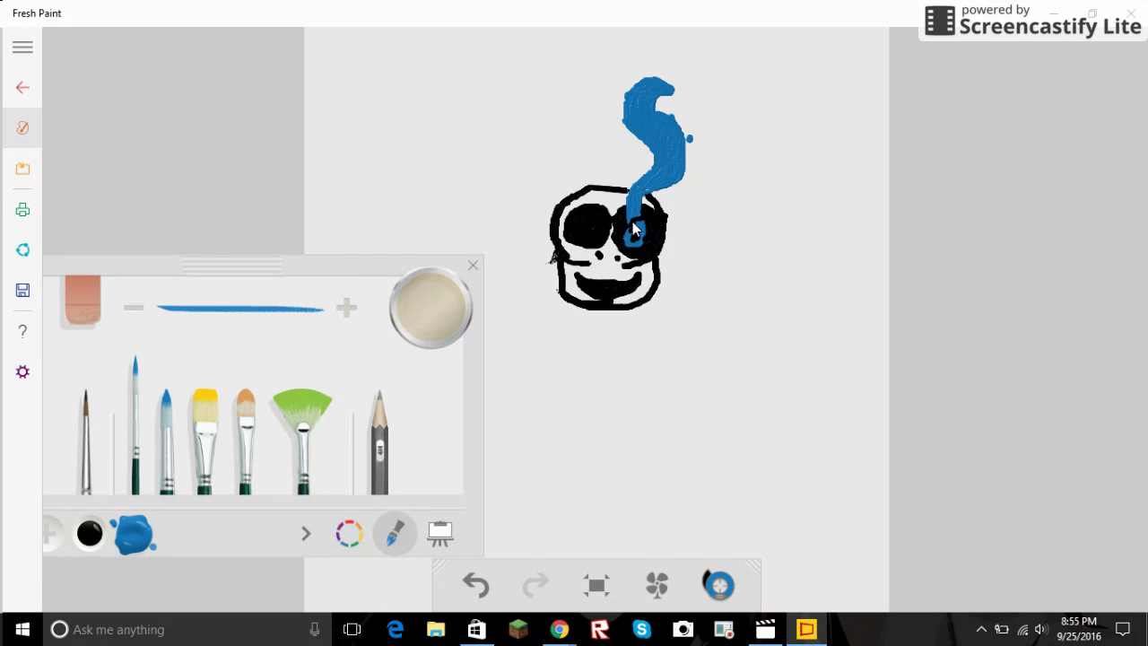
drag(636, 231, 625, 224)
click(90, 533)
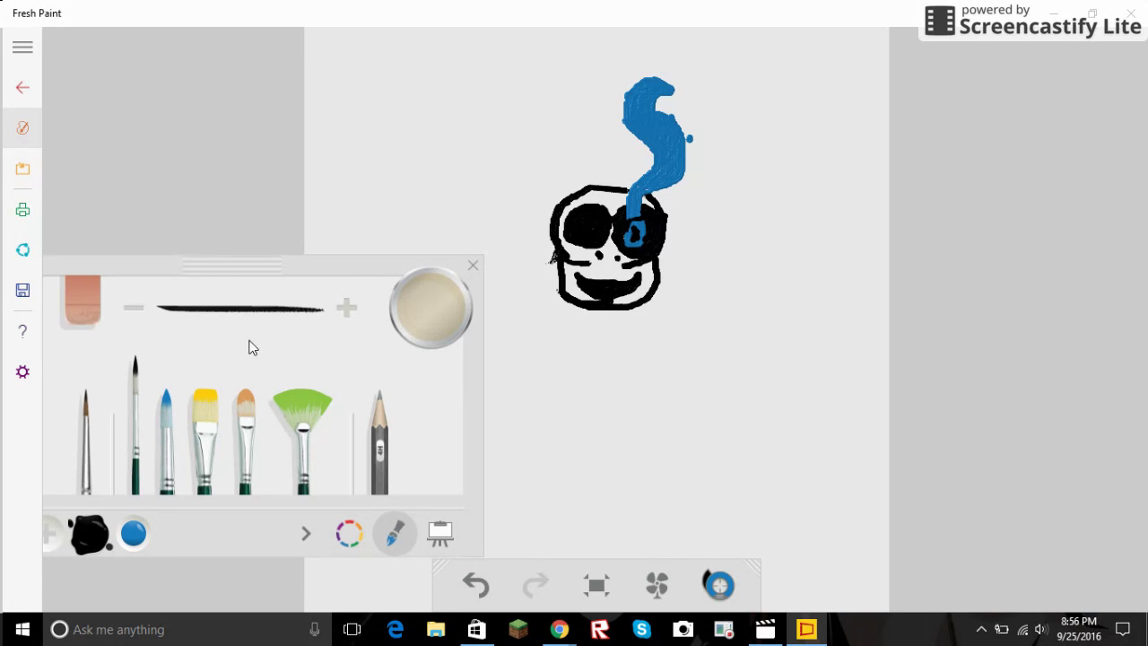
Step: Paint the word SANS in large bright red capitals below the skull with the flat brush
drag(324, 267, 453, 44)
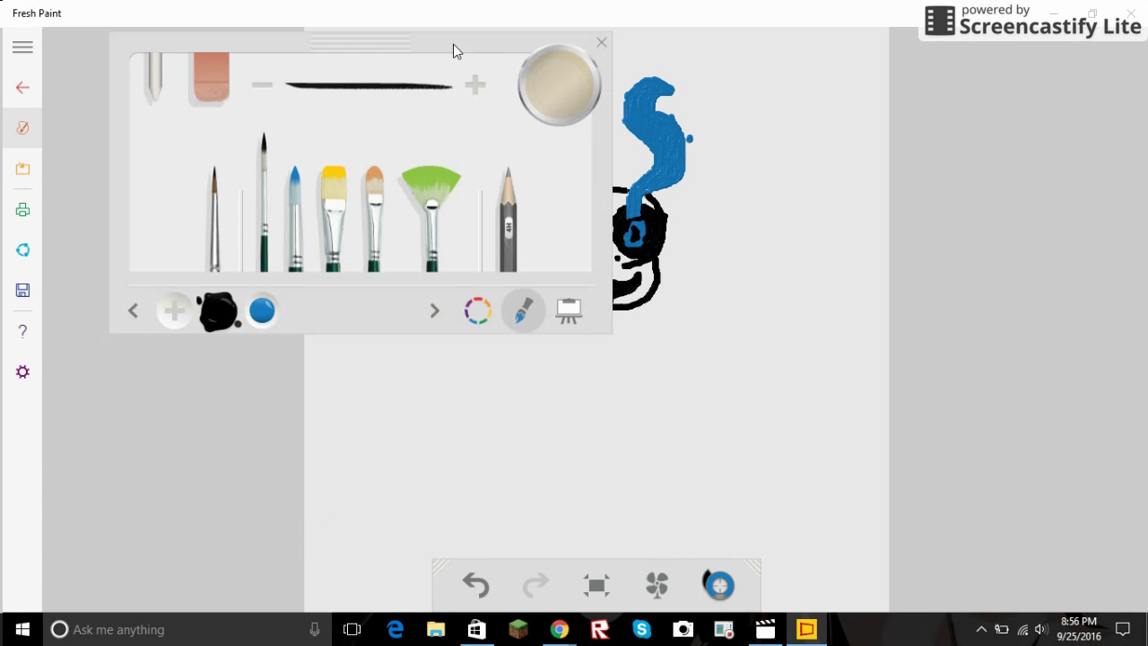
click(323, 200)
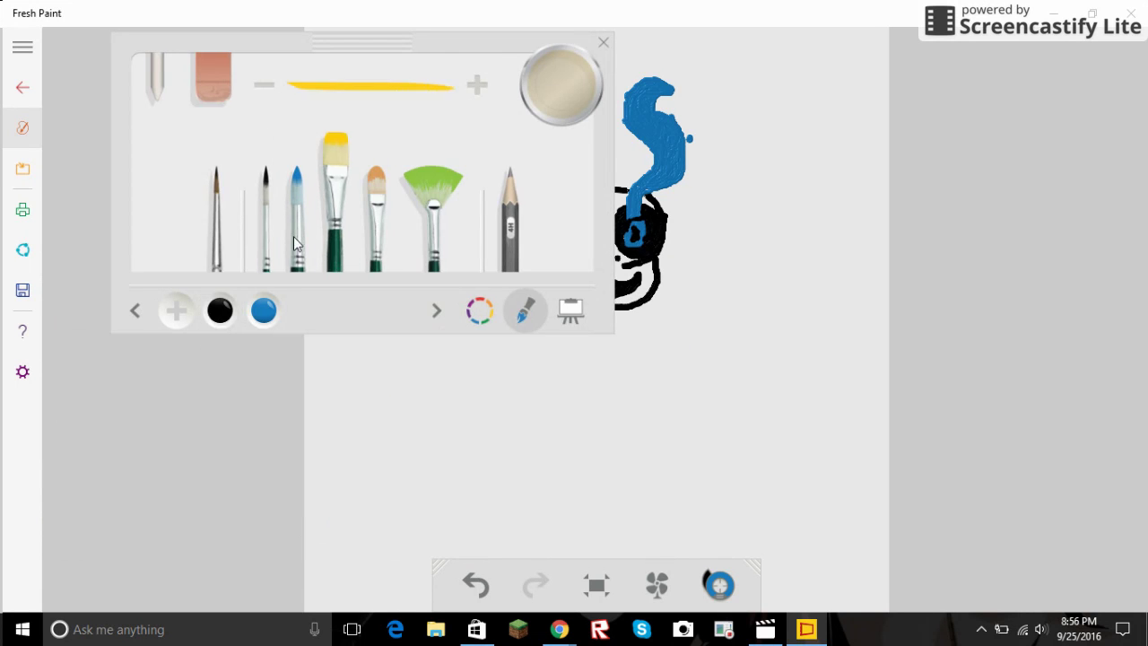
click(480, 310)
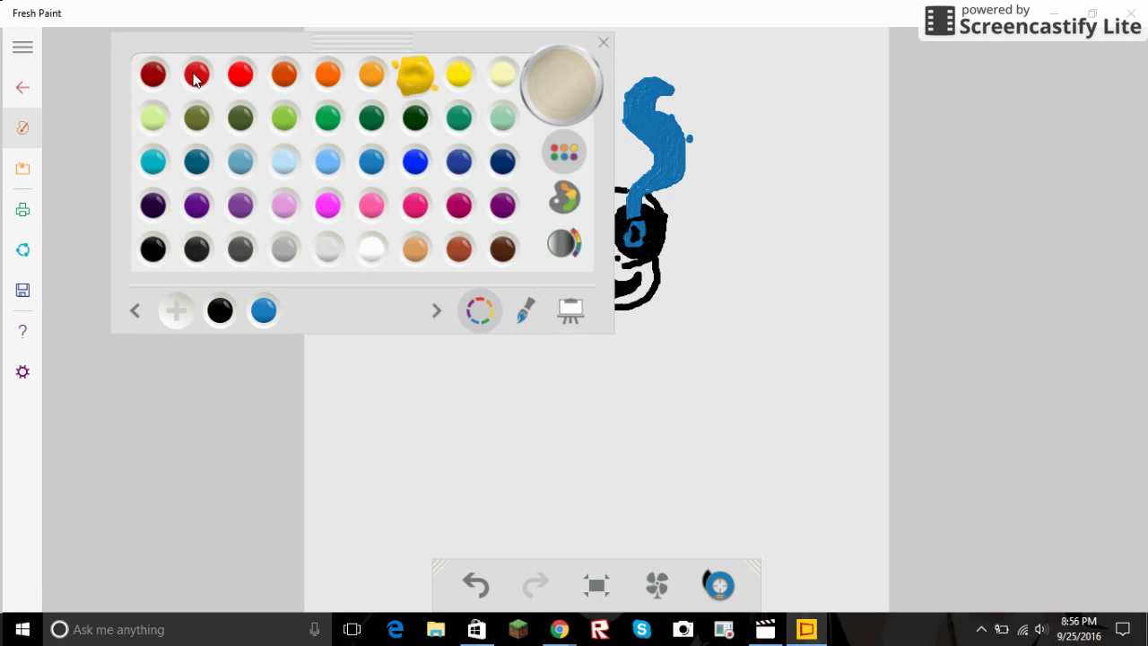
click(240, 74)
drag(357, 54, 322, 78)
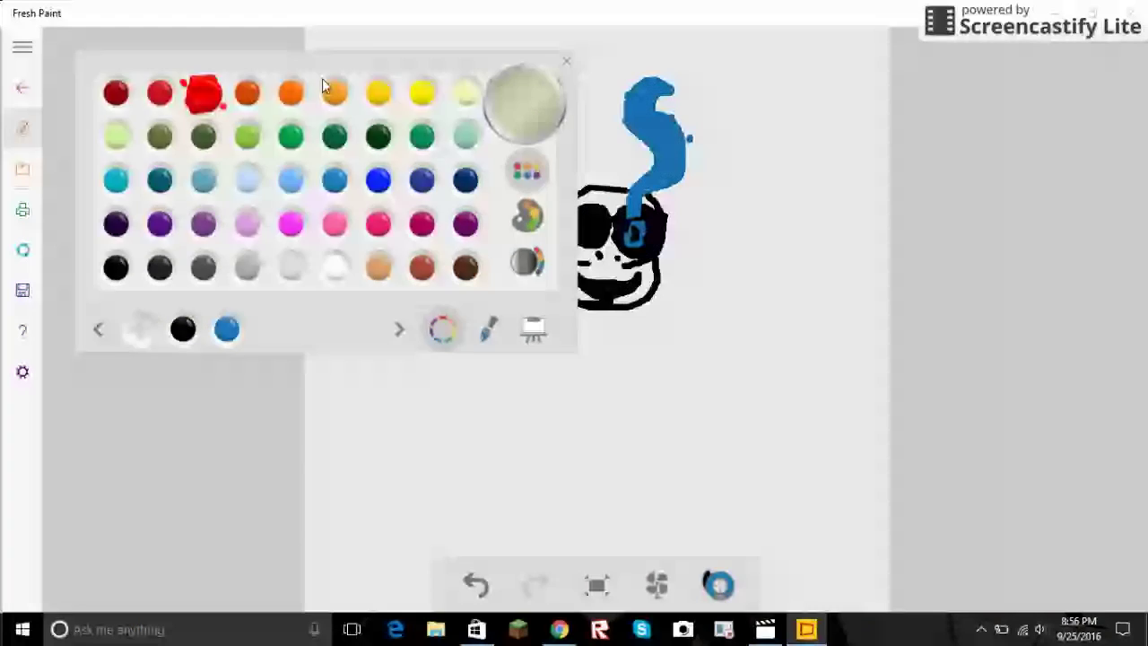
mouse_move(530, 335)
mouse_down()
mouse_move(483, 338)
mouse_move(457, 374)
mouse_move(464, 420)
mouse_up()
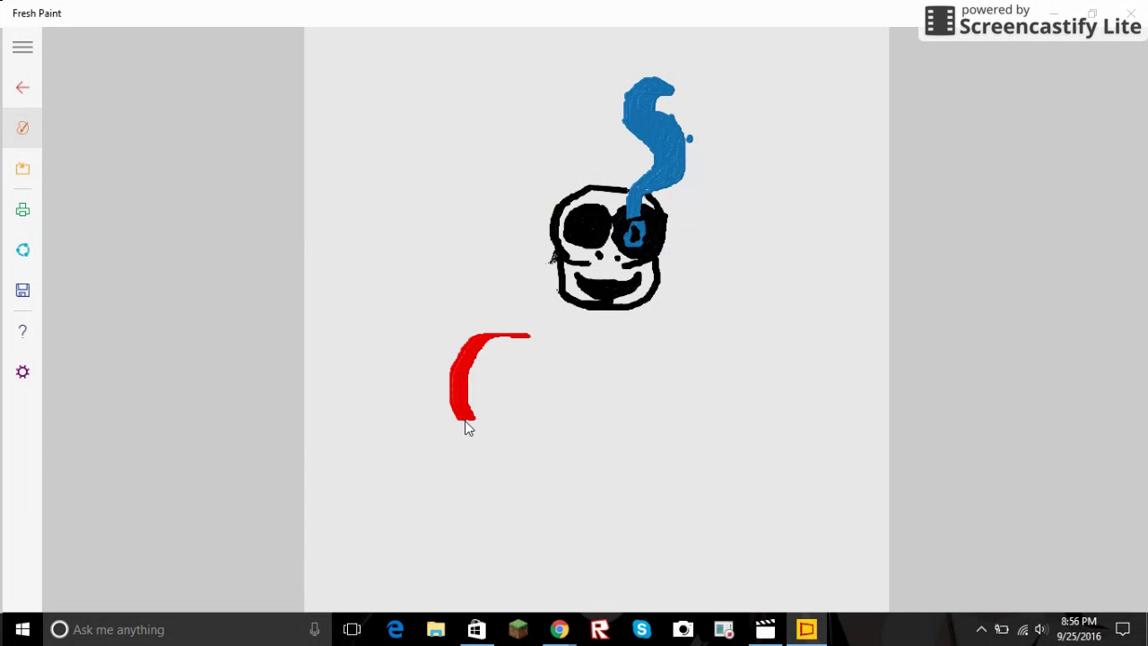
mouse_move(491, 471)
mouse_down()
mouse_move(452, 507)
mouse_move(409, 484)
mouse_up()
mouse_move(530, 502)
mouse_down()
mouse_move(590, 357)
mouse_move(636, 450)
mouse_move(650, 516)
mouse_up()
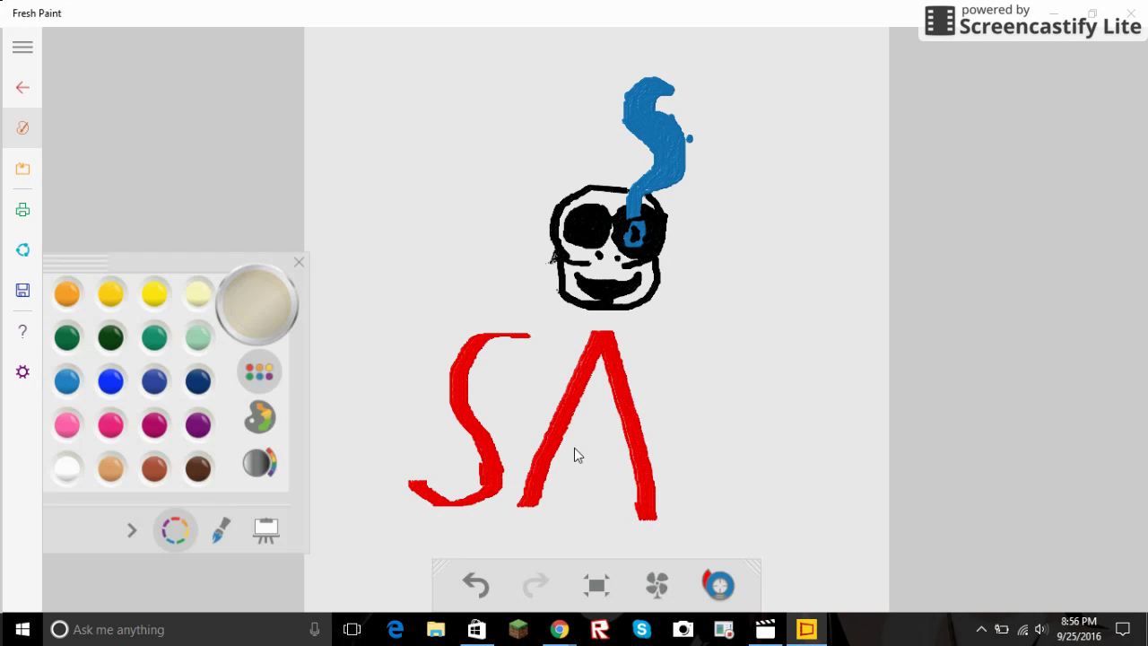
mouse_move(559, 443)
mouse_down()
mouse_move(628, 441)
mouse_move(578, 445)
mouse_up()
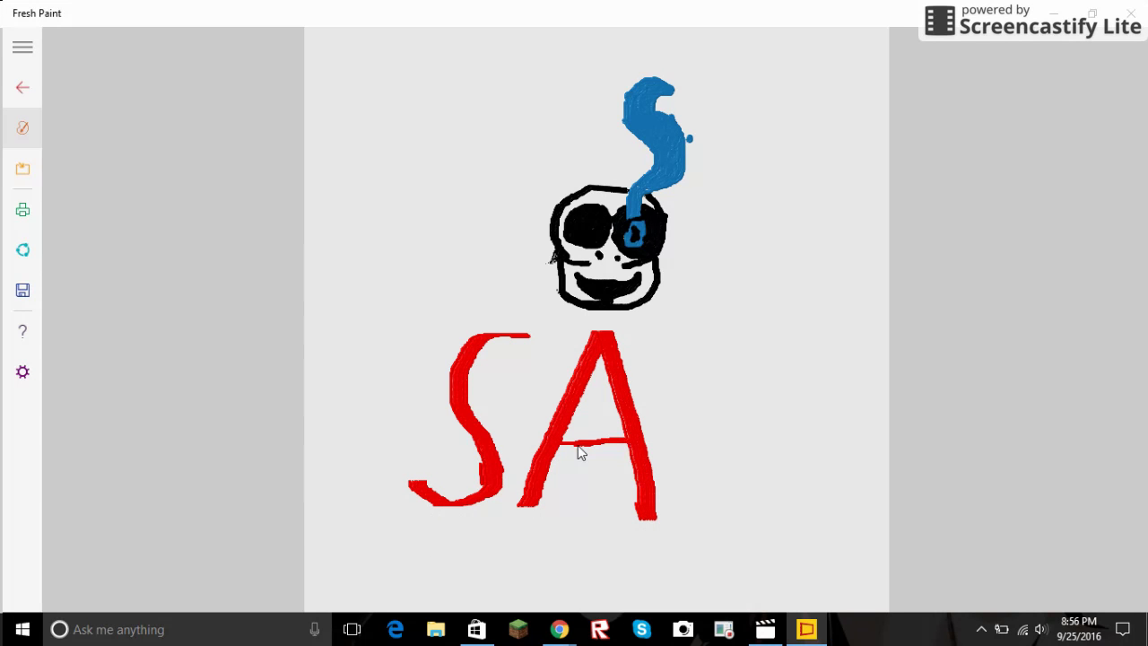
mouse_move(700, 517)
mouse_down()
mouse_move(738, 336)
mouse_move(744, 523)
mouse_move(798, 357)
mouse_up()
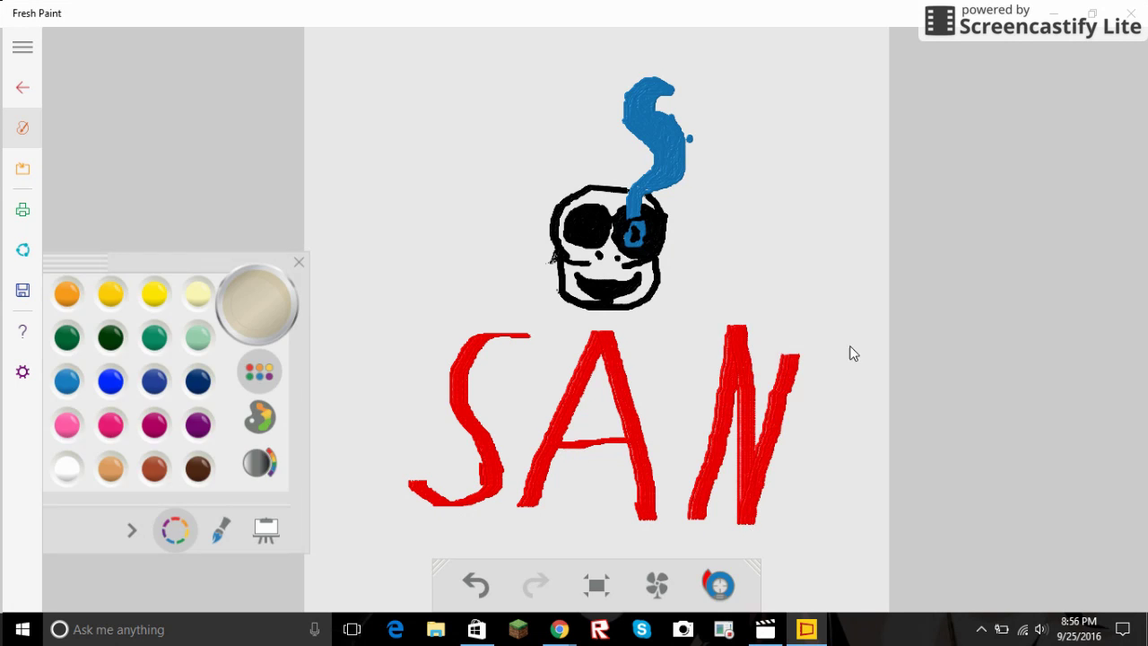
mouse_move(864, 341)
mouse_down()
mouse_move(836, 364)
mouse_move(822, 419)
mouse_move(851, 531)
mouse_move(794, 527)
mouse_up()
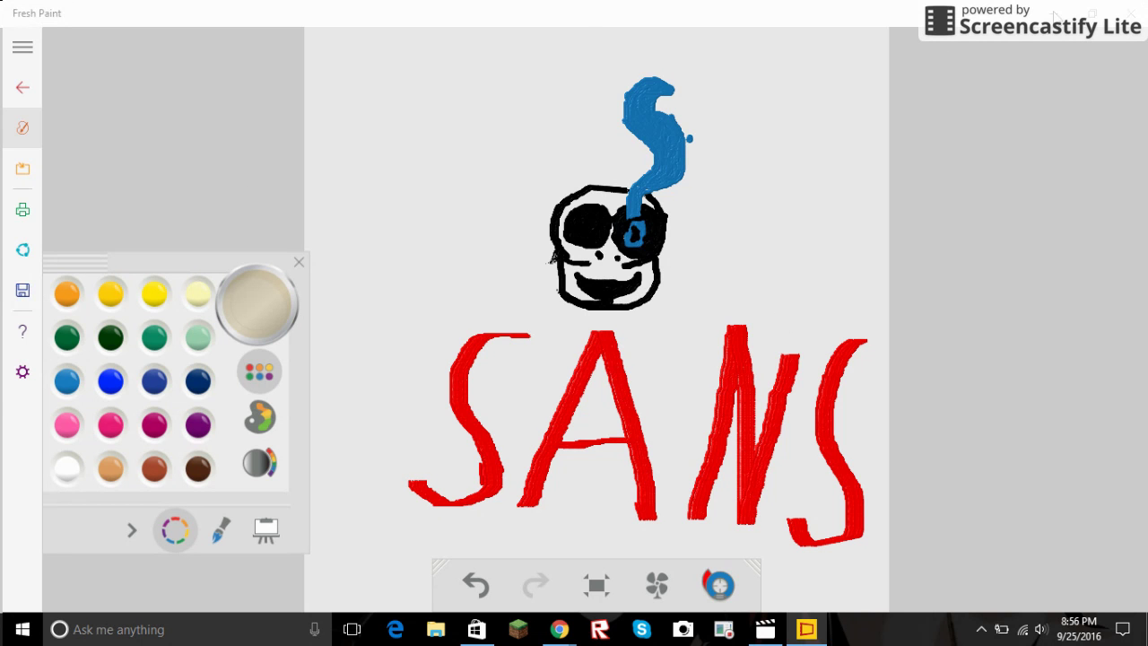
Step: Save the painting to the Desktop in PNG format under the file name "SANSS =["
key(BackSpace)
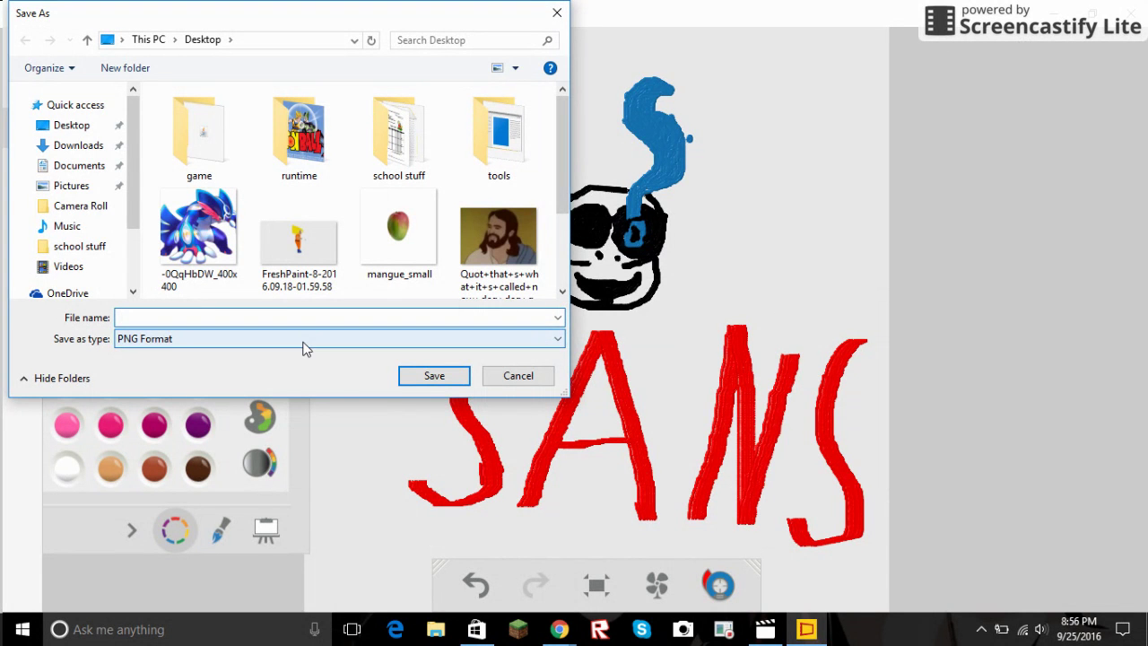
text(SA)
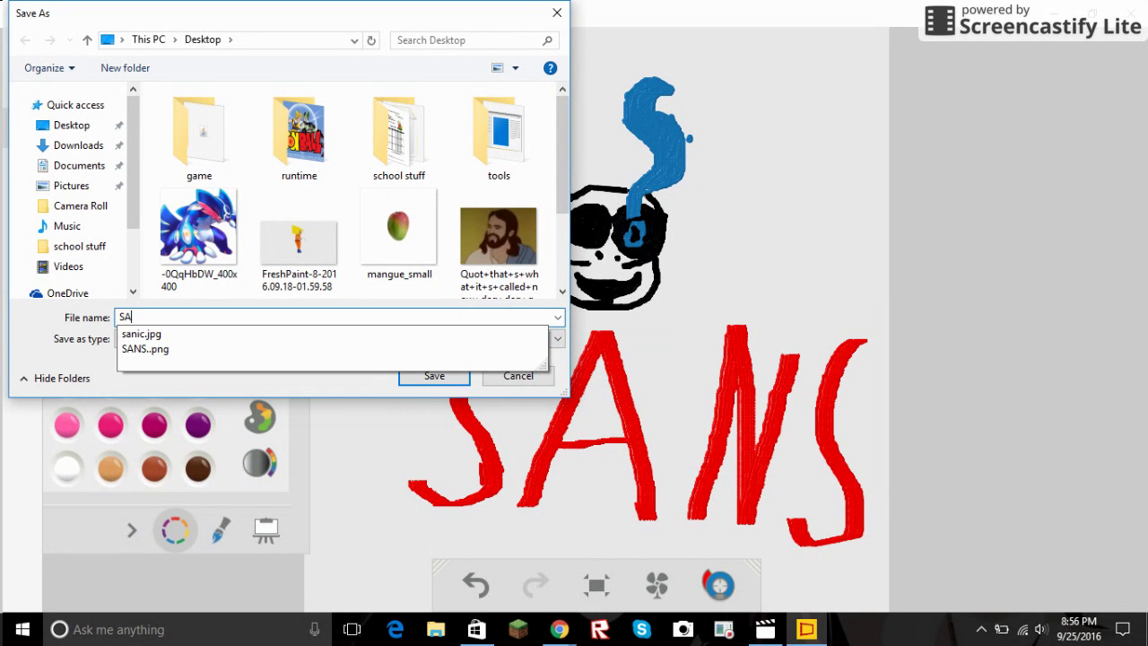
text(nS)
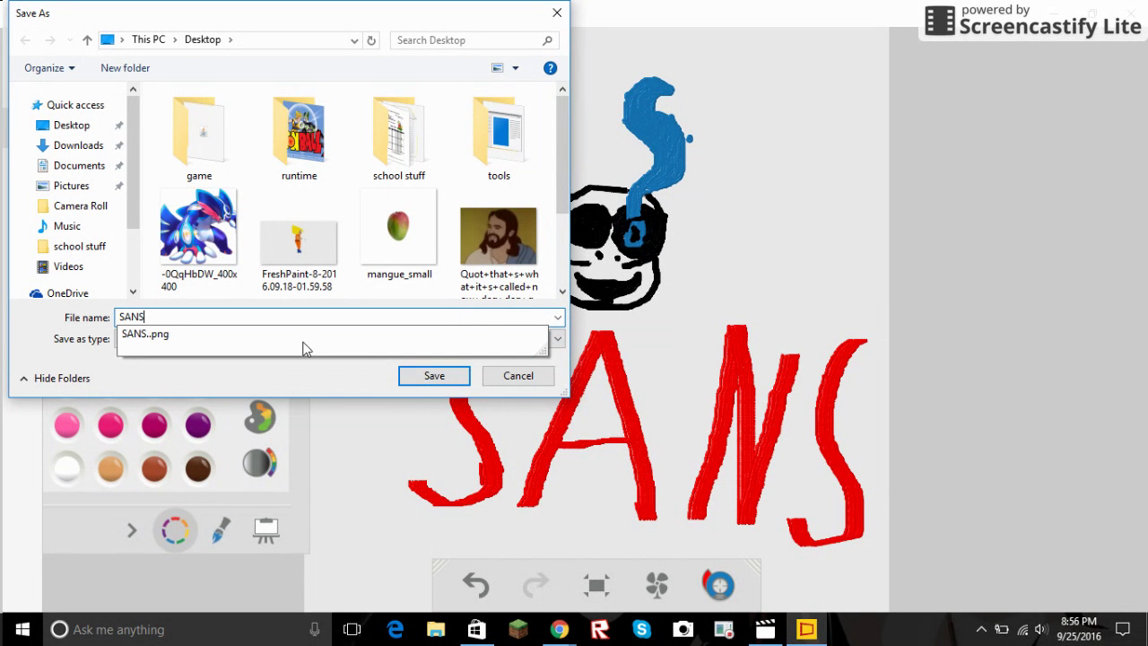
text(S)
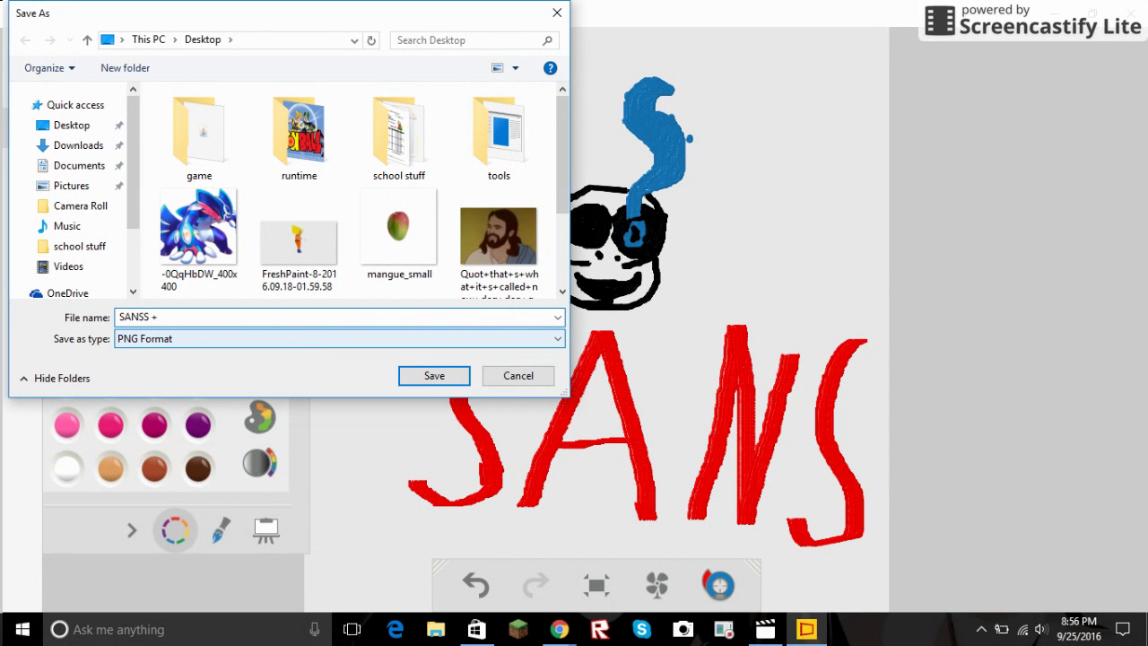
text( =[)
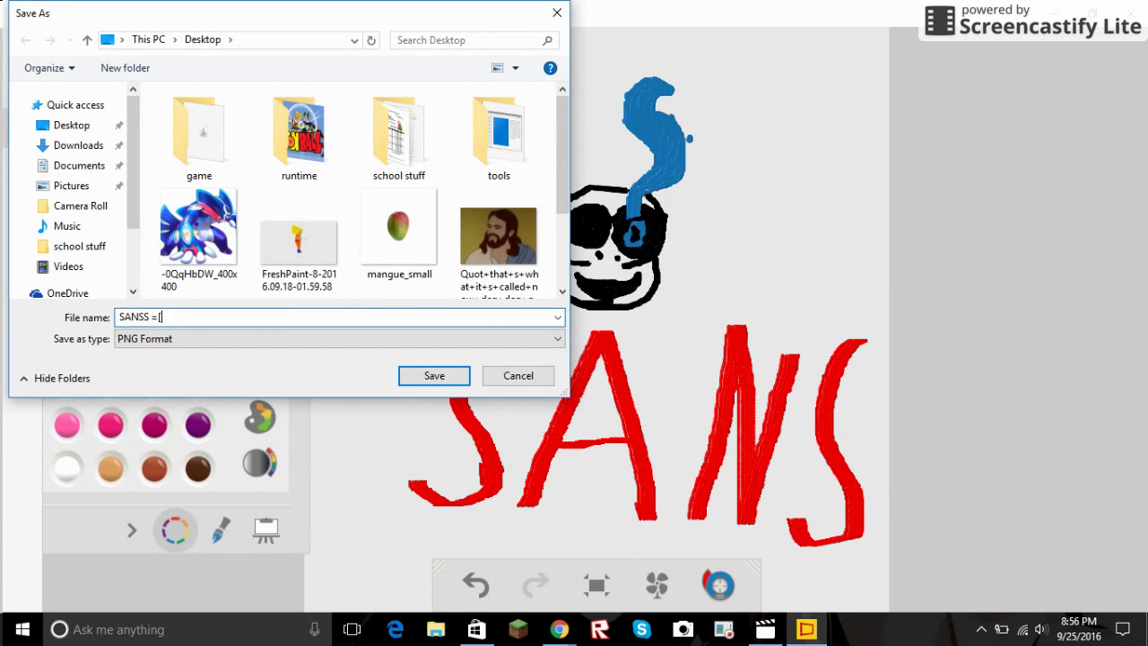
click(444, 378)
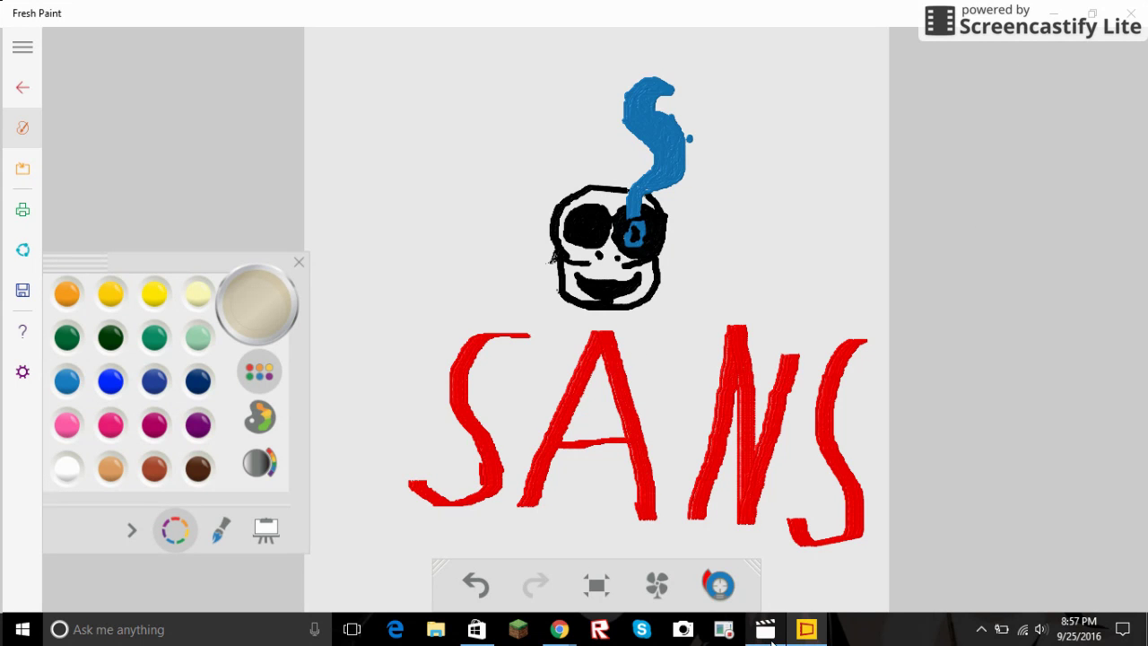
Step: Switch to the Chrome window with the YouTube video "(1 HOUR LOOP) glue70 - Black Rock"
mouse_move(771, 642)
mouse_move(559, 629)
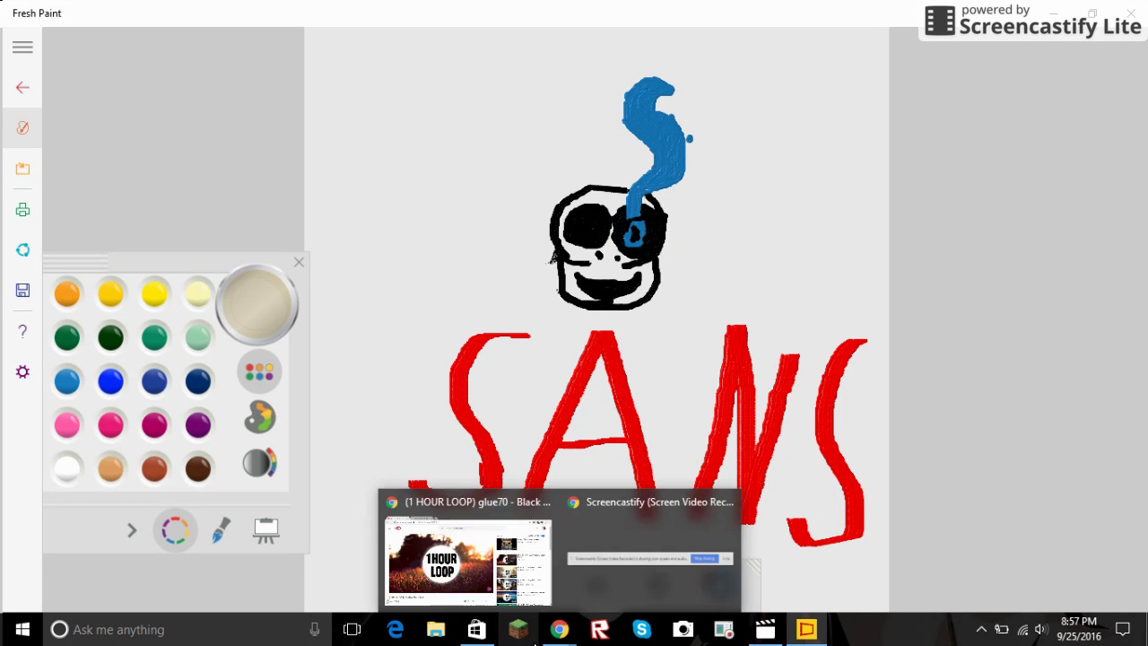
click(513, 547)
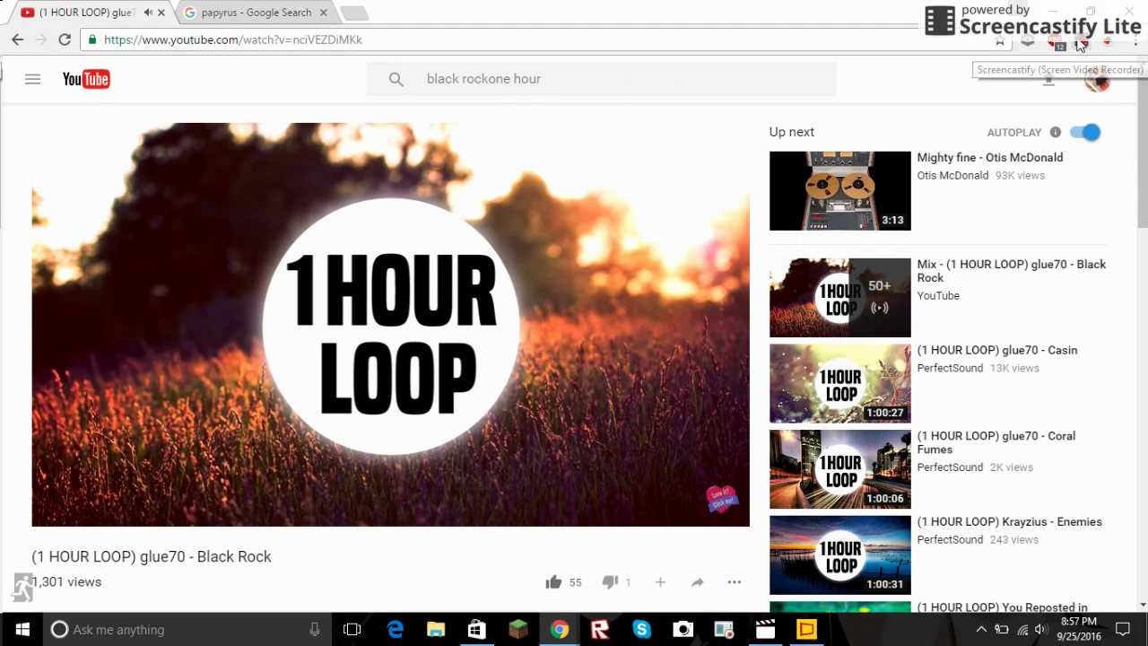